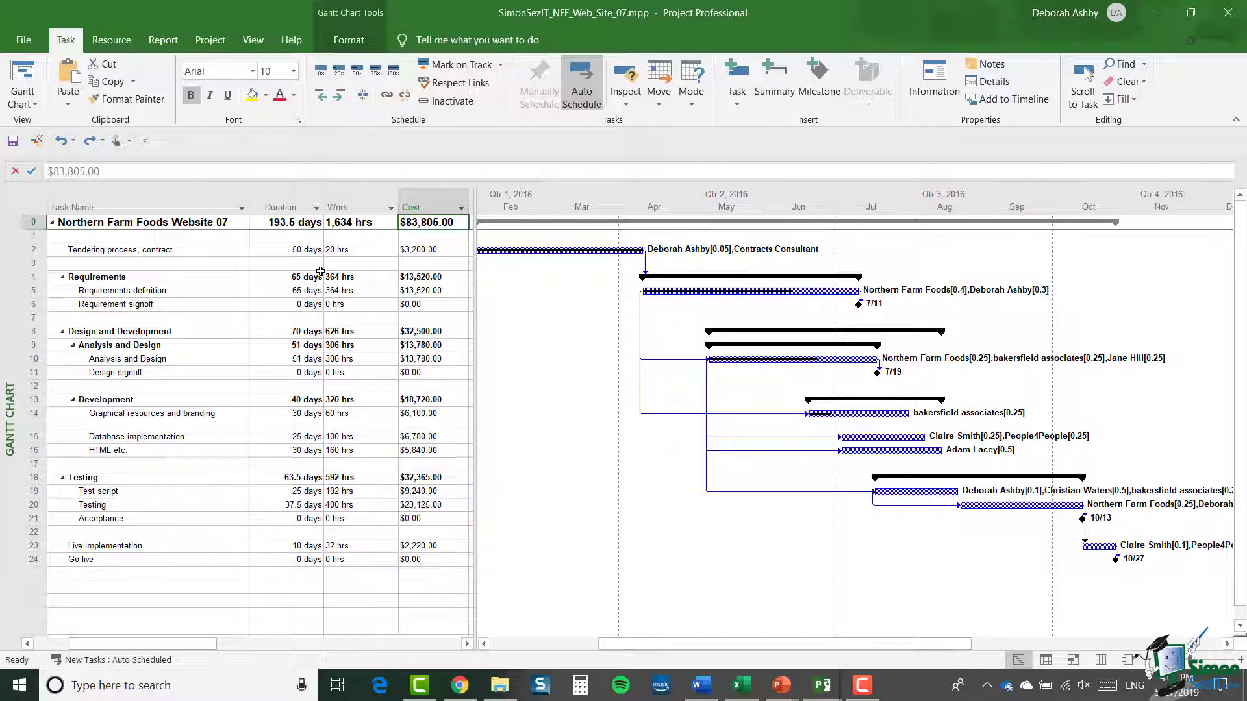
- Compare the available task and resource tables, and apply the custom DA Weekly Update task table to the Gantt Chart
left_click(253, 41)
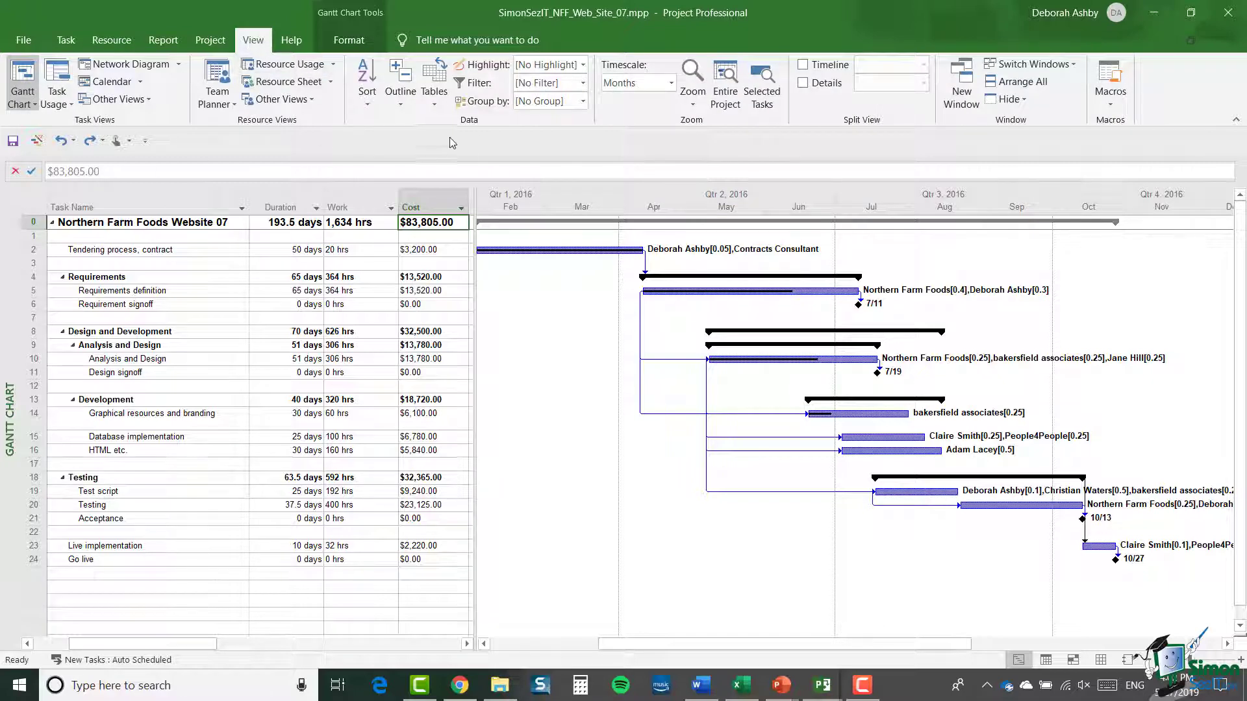
left_click(434, 103)
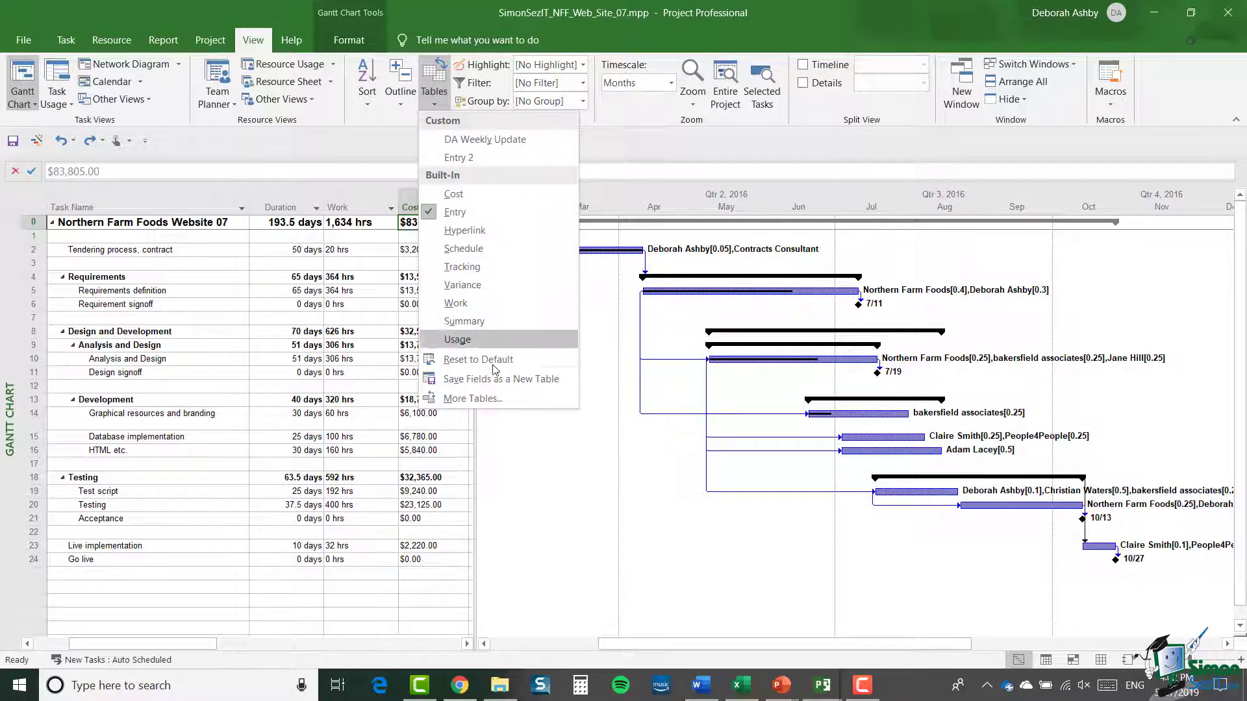
left_click(546, 398)
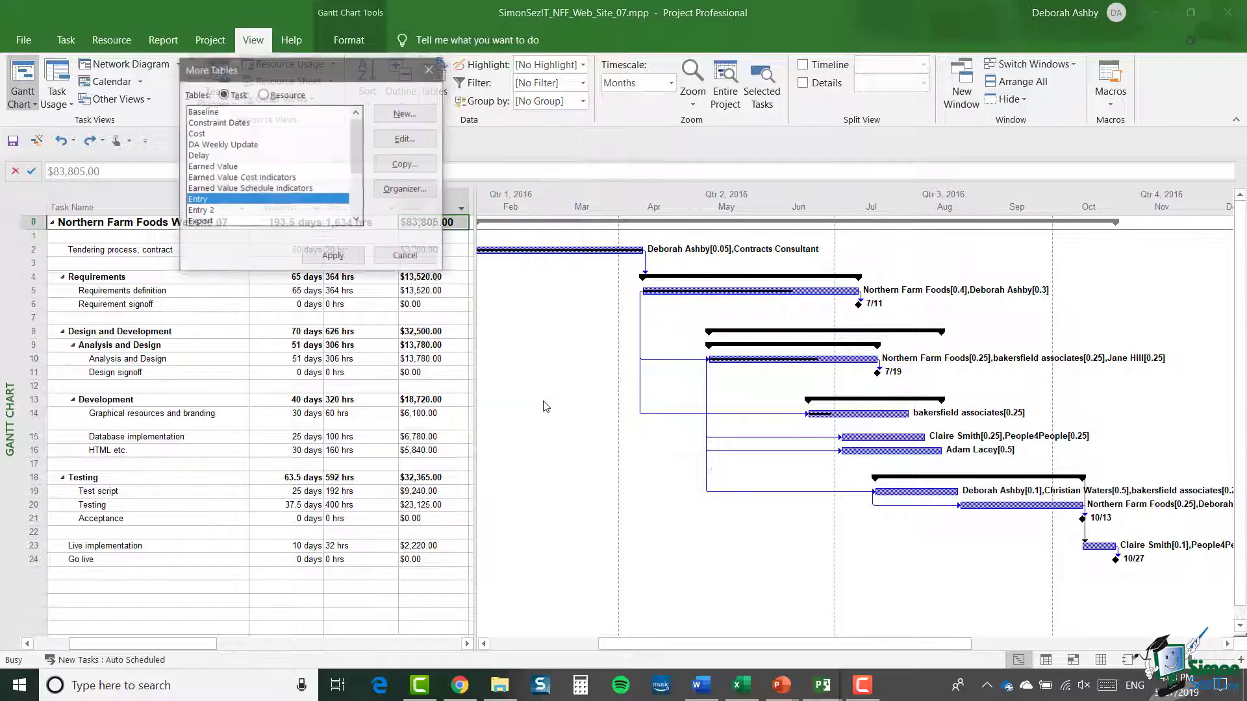
left_click_drag(298, 65, 546, 191)
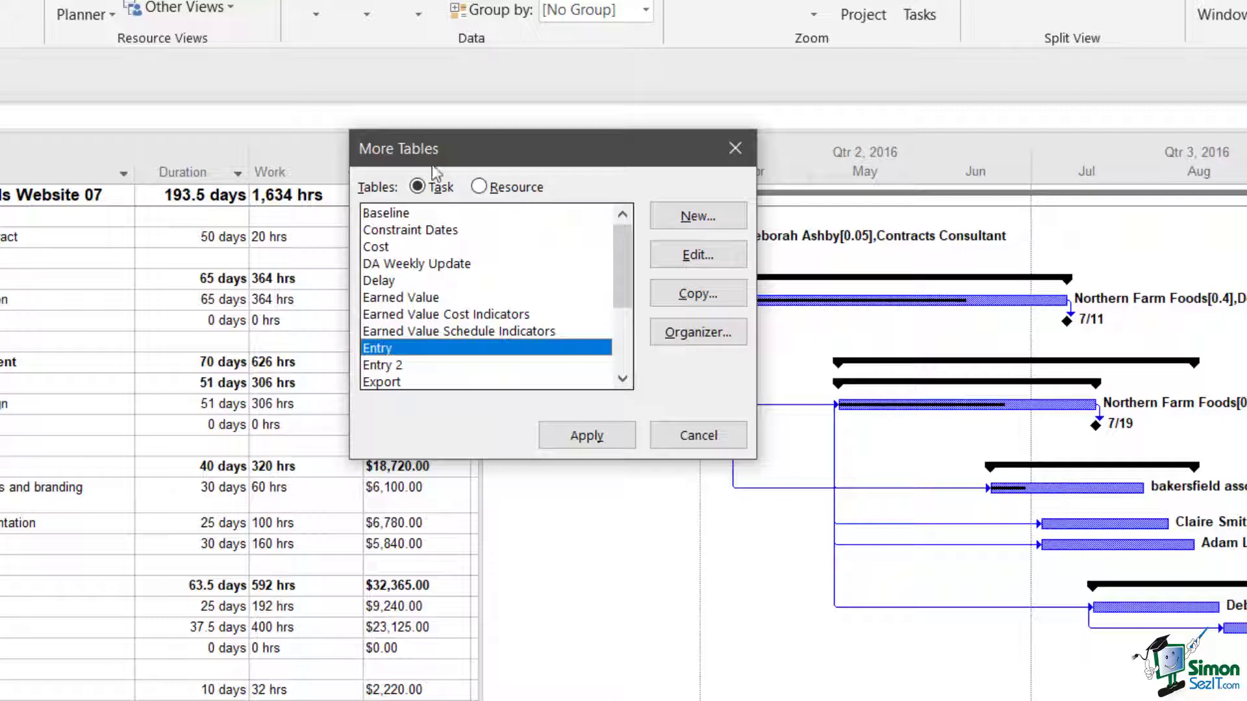
left_click(483, 188)
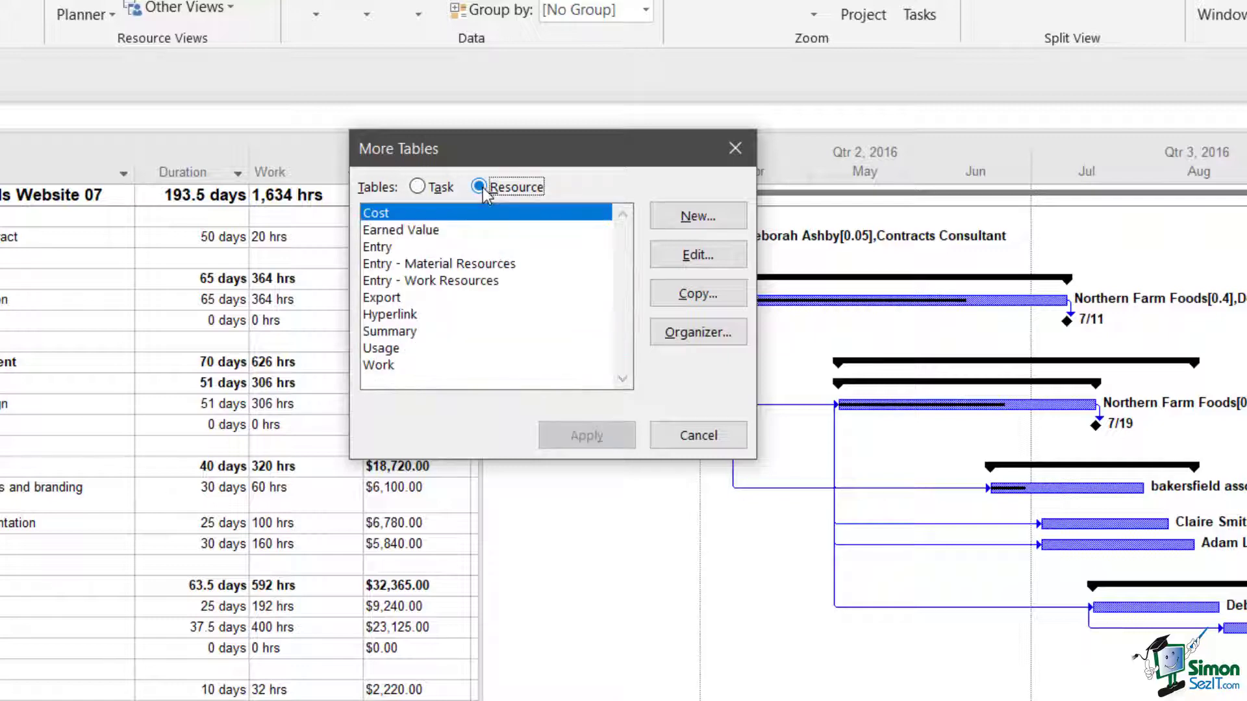
left_click(419, 190)
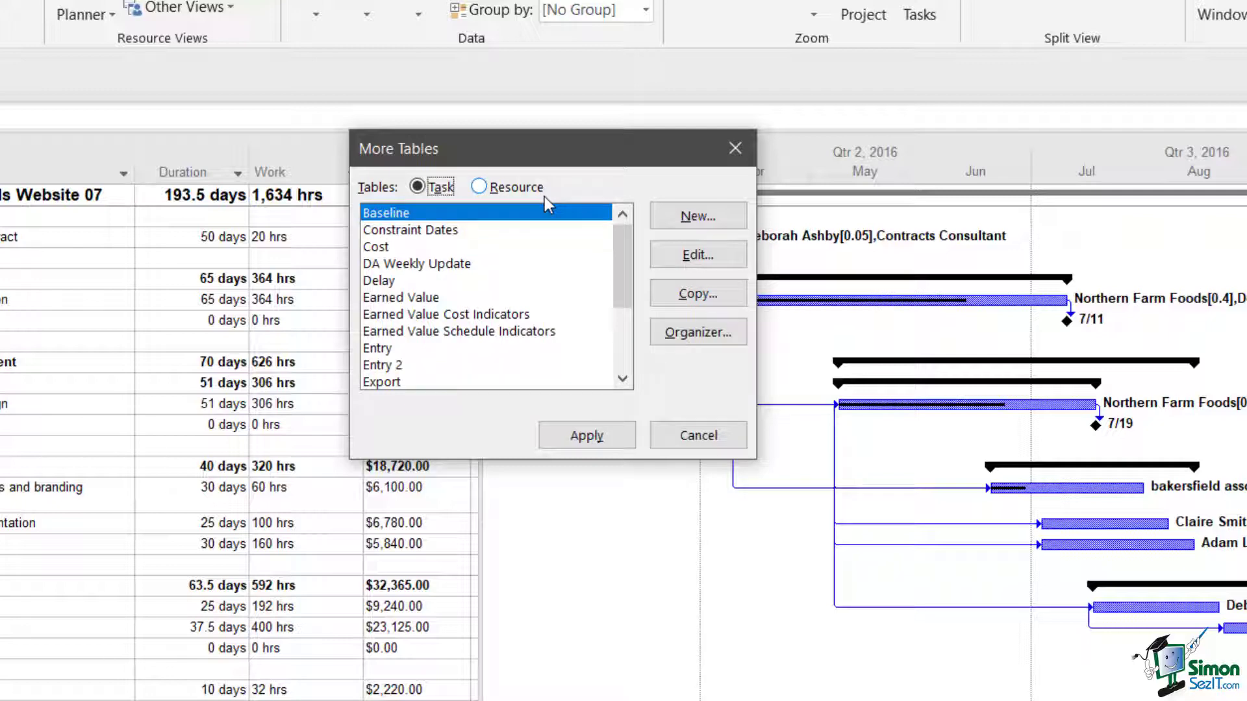
left_click(411, 264)
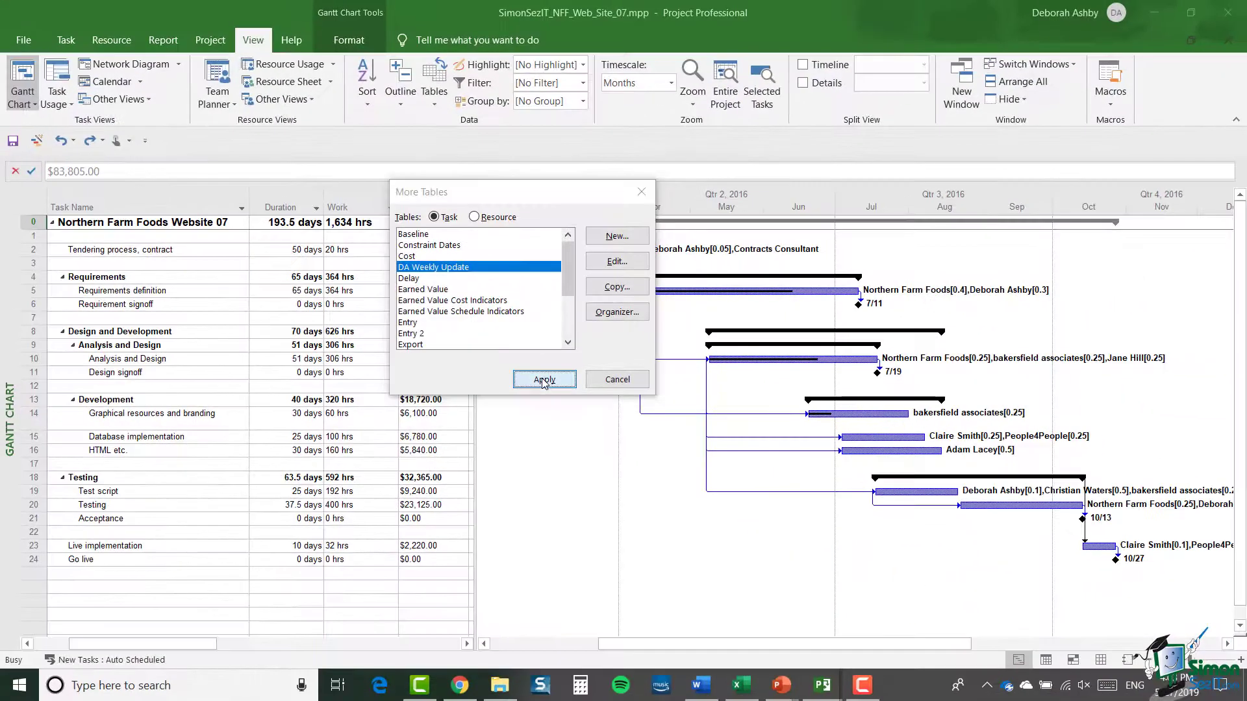
left_click(586, 435)
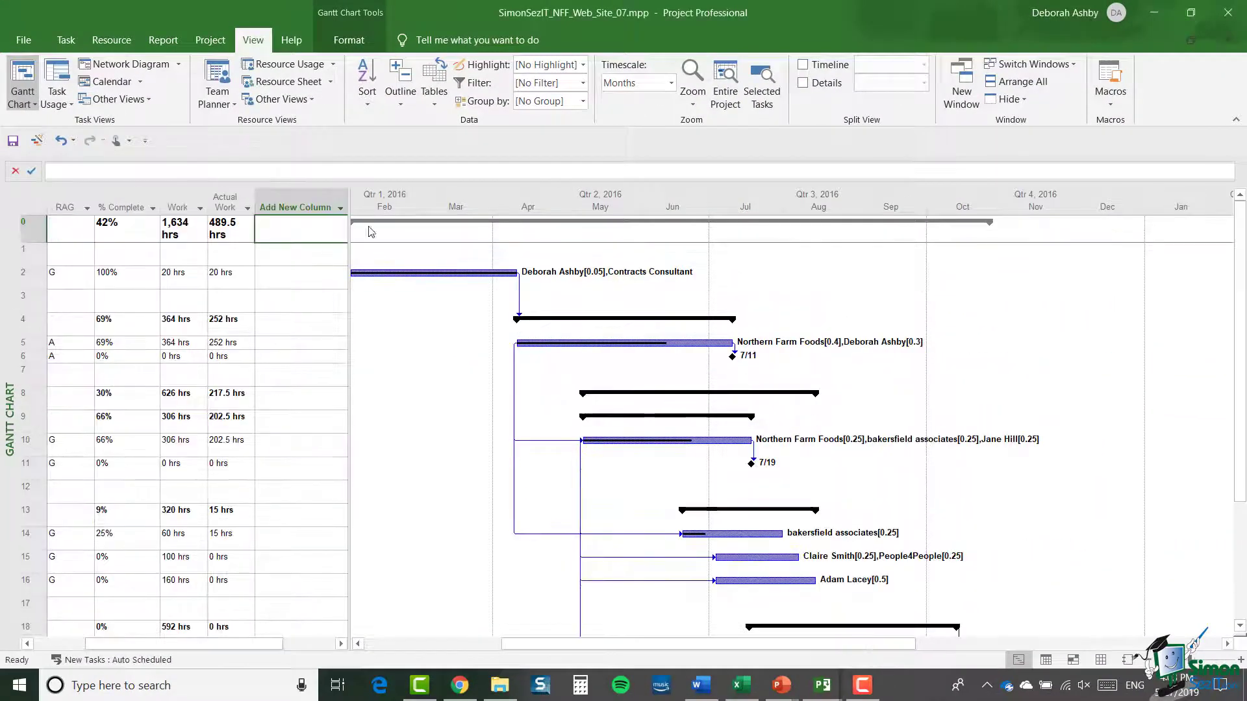
- Widen the table area beside the Gantt bars and its Work and Actual Work columns to show each value on one line
left_click_drag(348, 223, 418, 224)
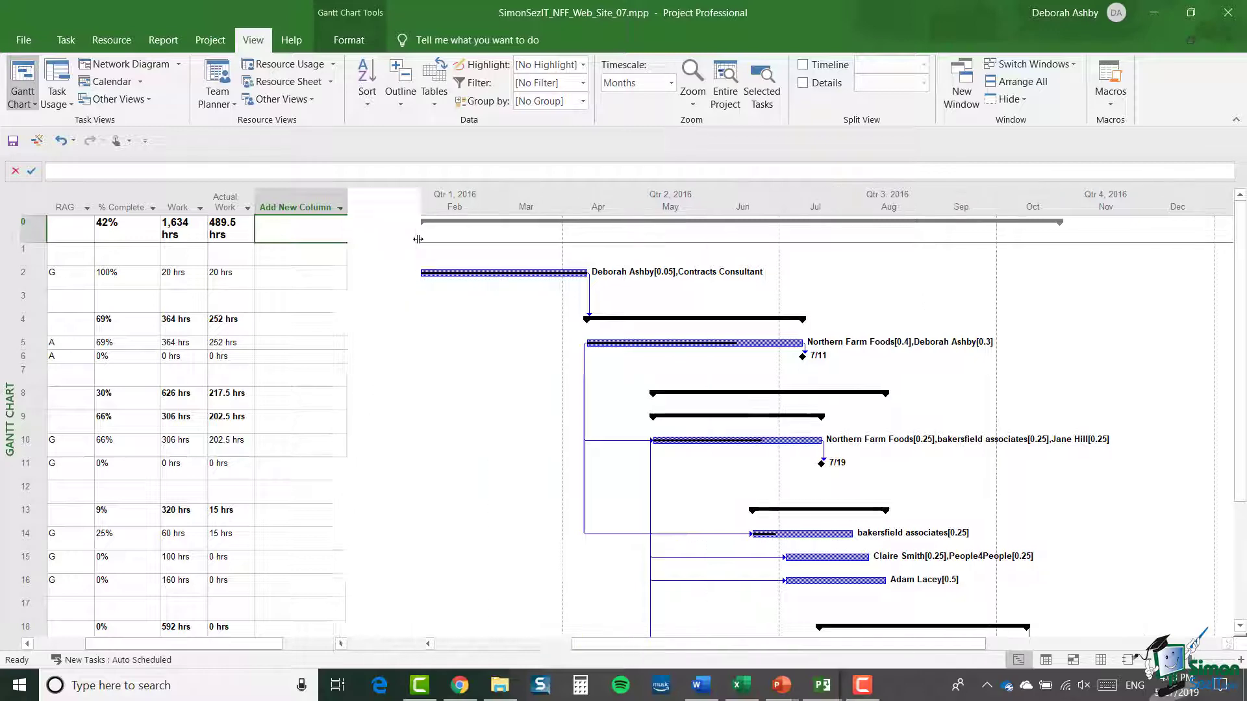
left_click_drag(419, 326, 443, 326)
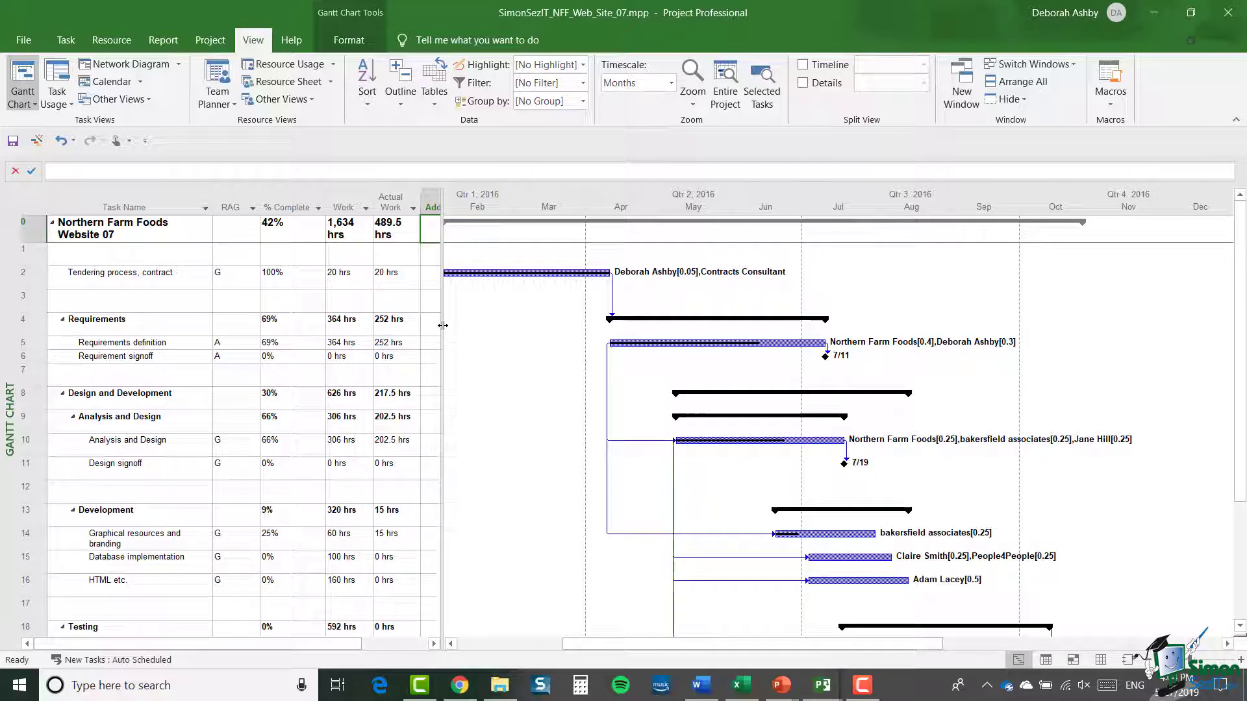
left_click_drag(442, 325, 495, 325)
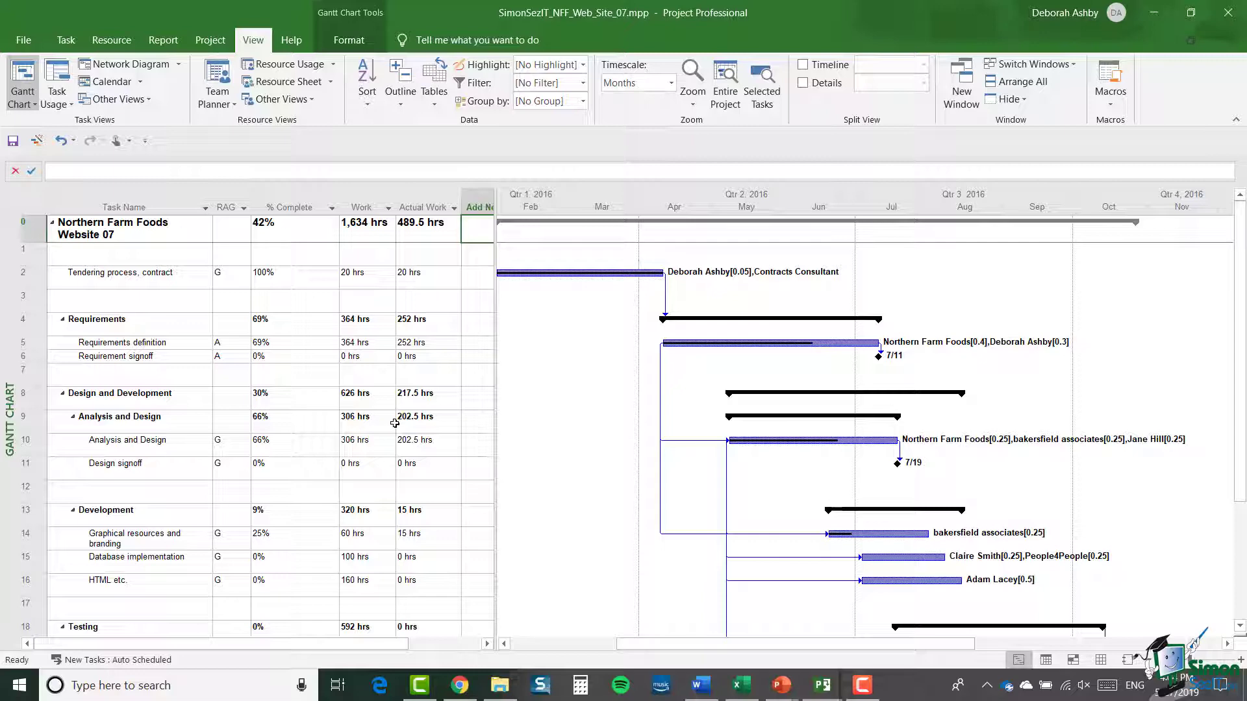
- Review the field definition of the DA Weekly Update table and close it without changes
left_click(443, 102)
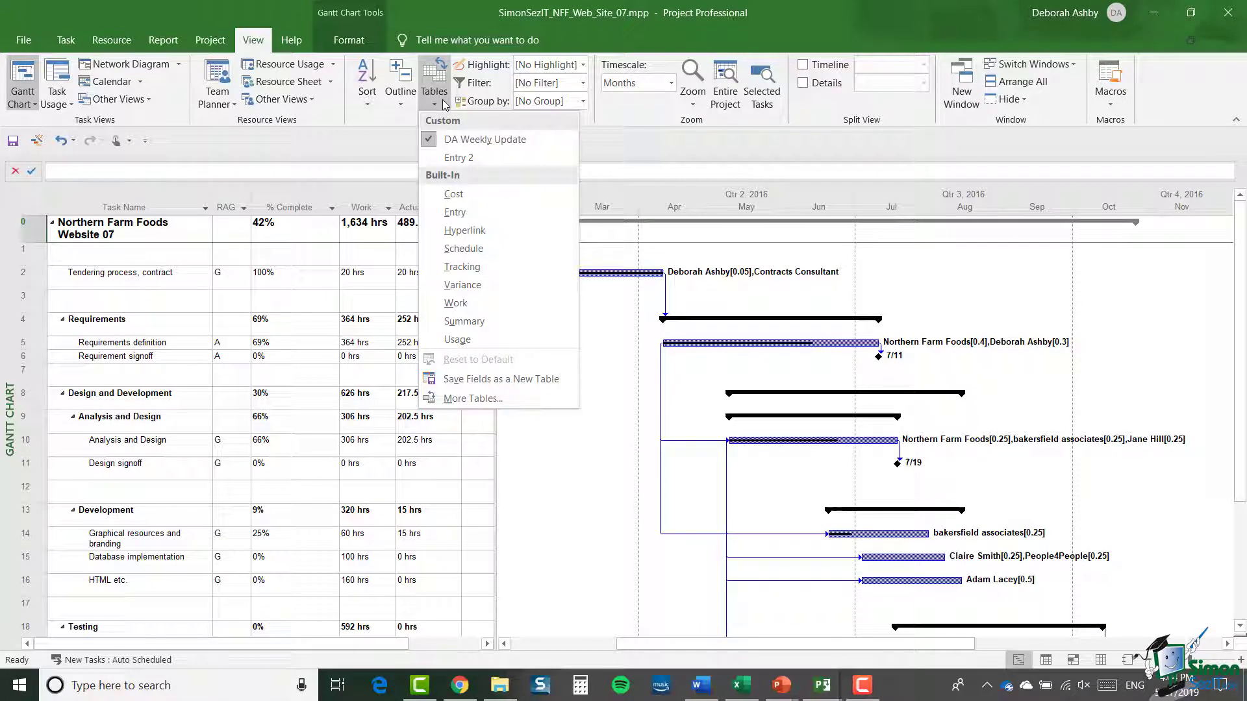
left_click(477, 400)
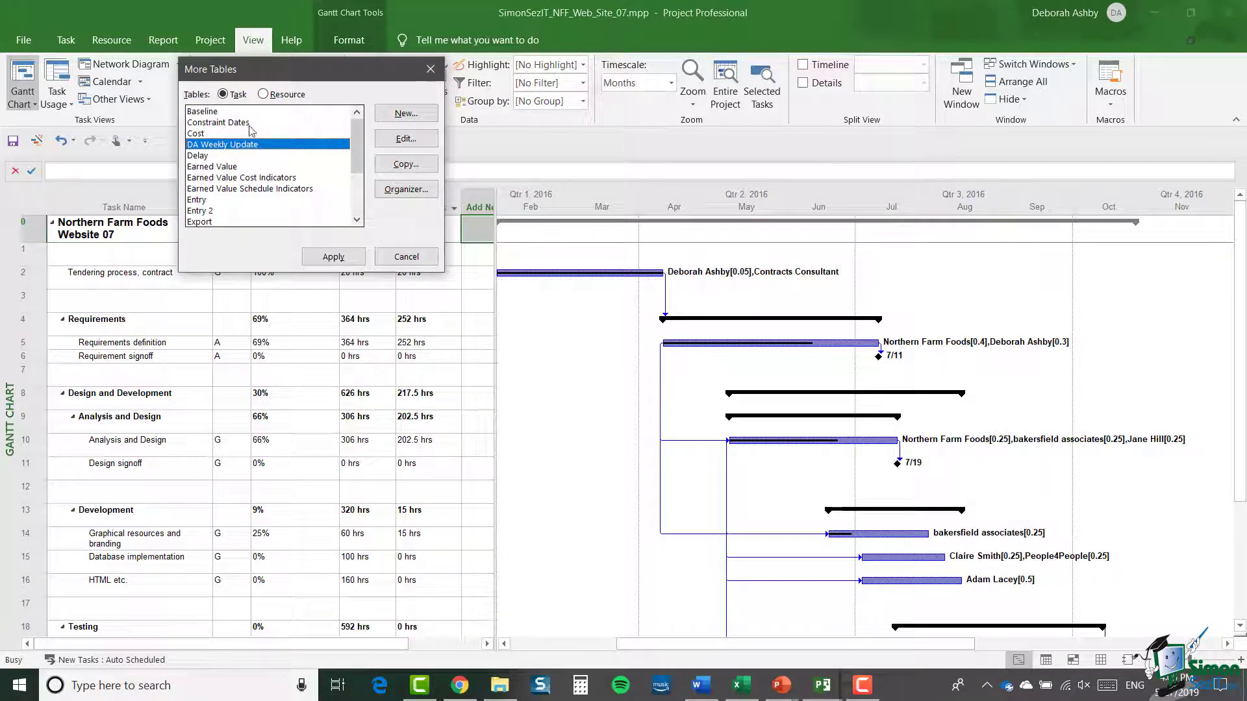
left_click_drag(270, 77, 462, 173)
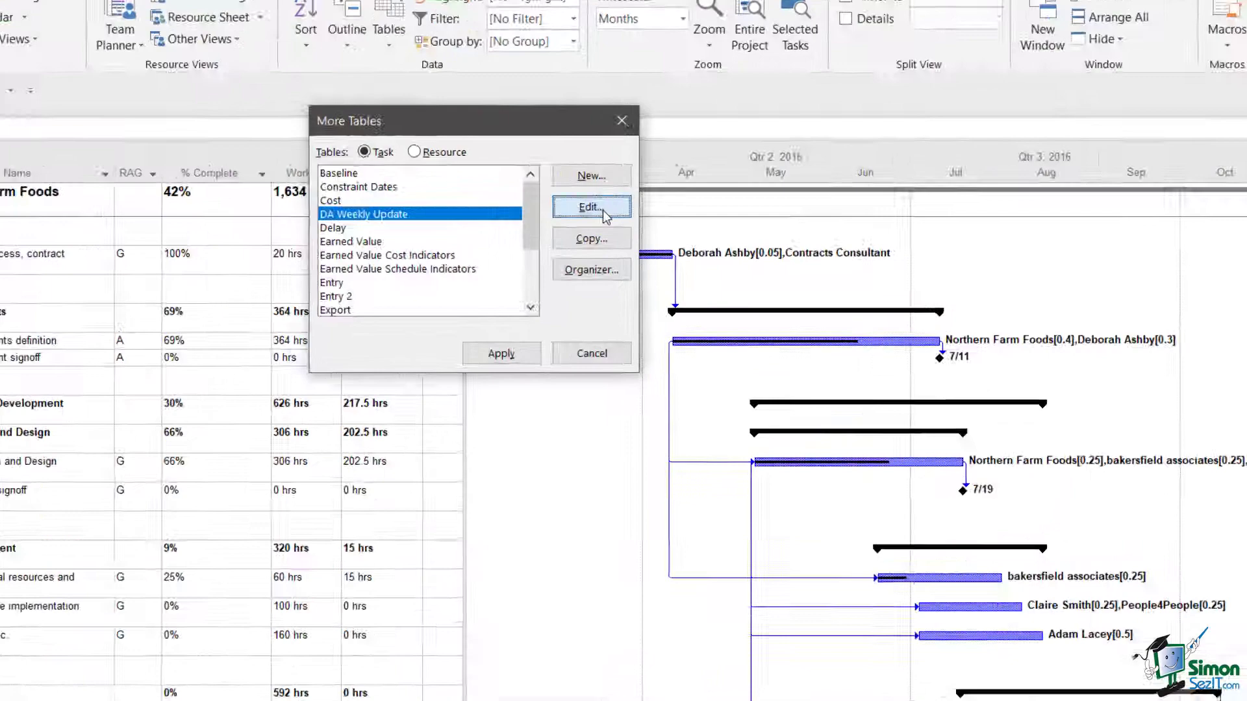
left_click(607, 240)
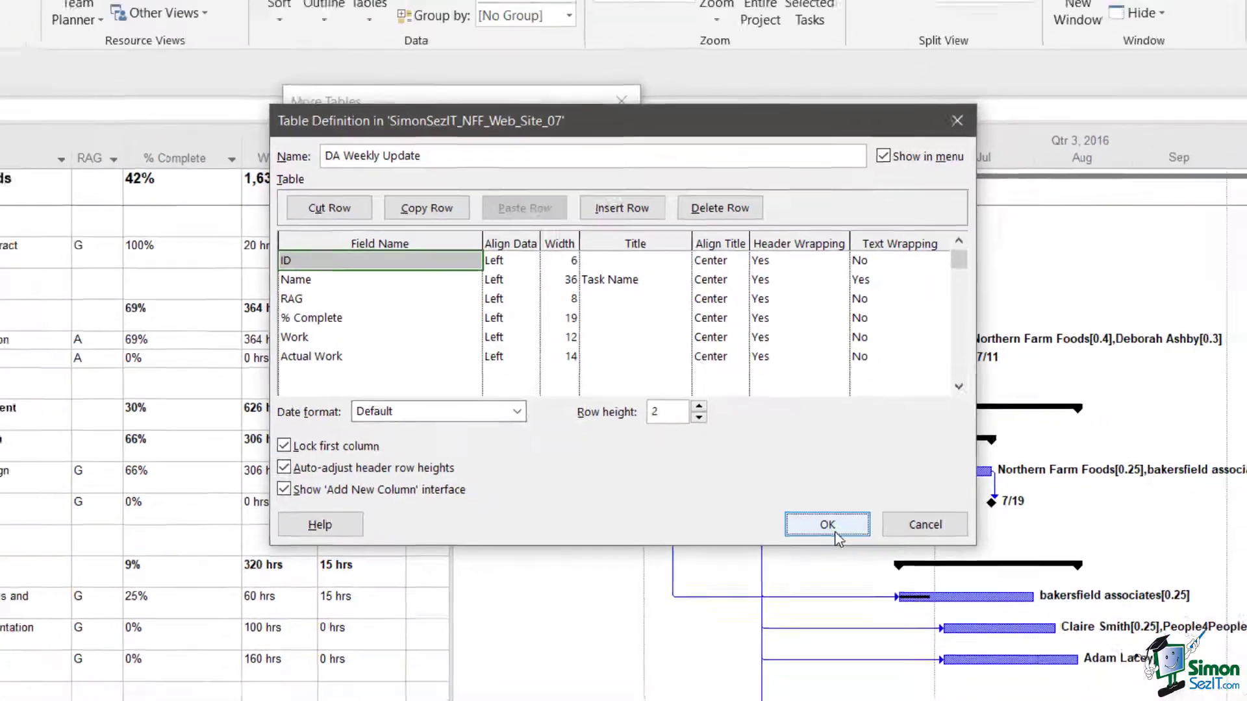
left_click(861, 553)
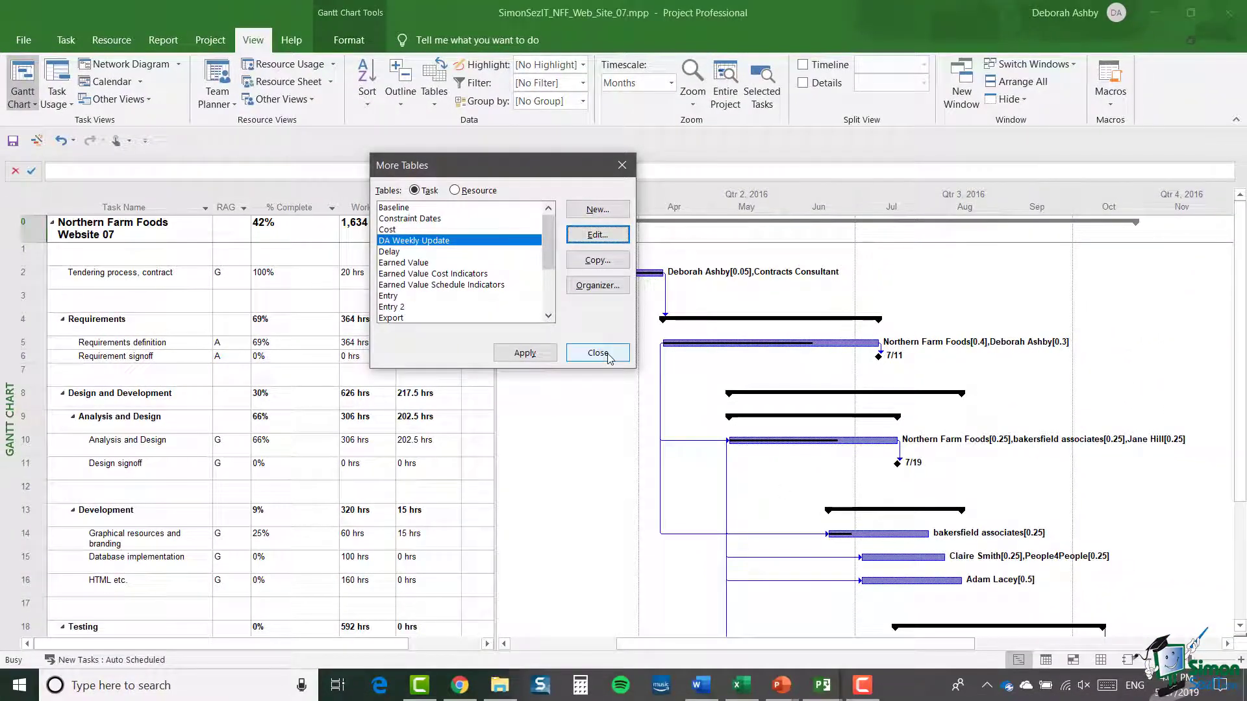
left_click(611, 359)
- Rename the DA Weekly Update table as "DA Weekl&y Update" to give it the access key y
left_click(434, 94)
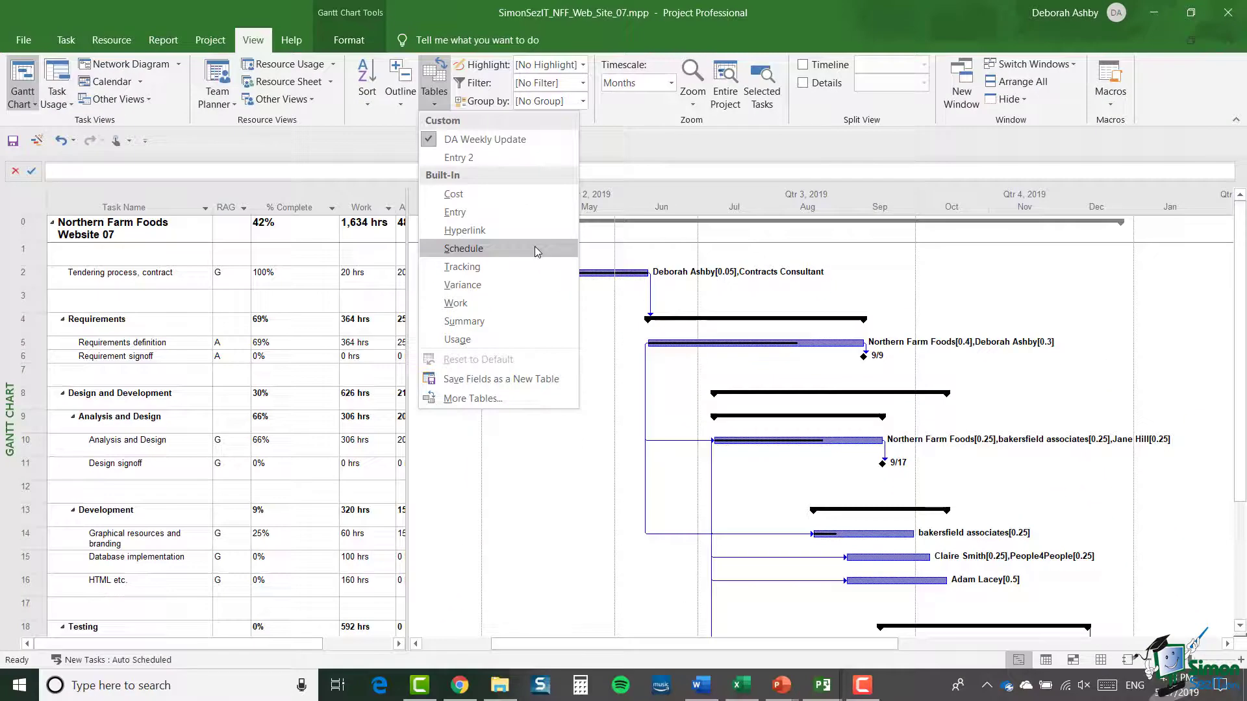
left_click(473, 398)
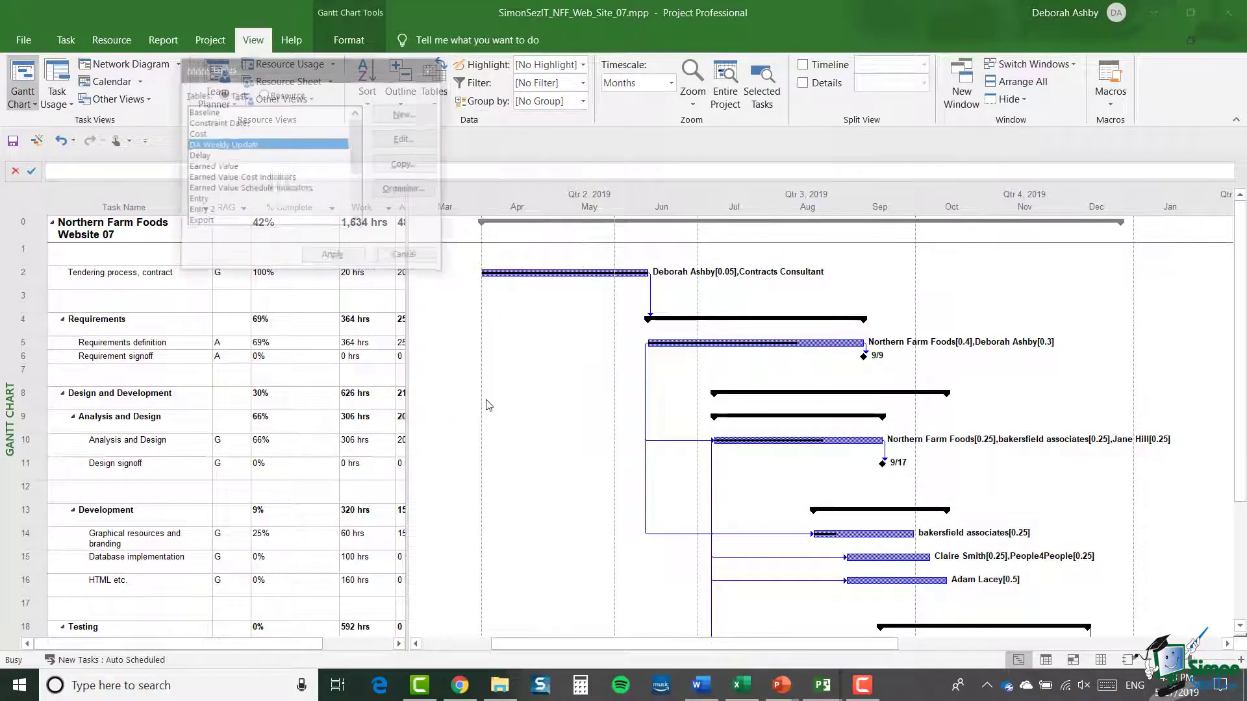
left_click(397, 137)
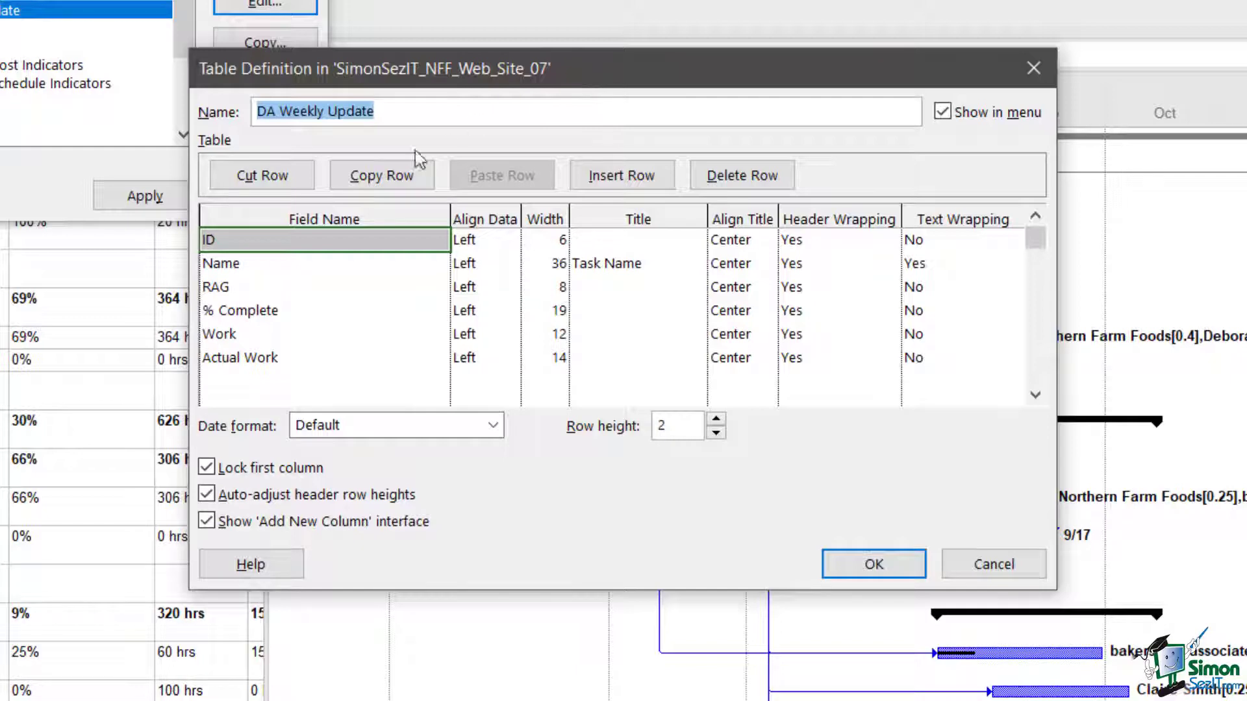
left_click(322, 112)
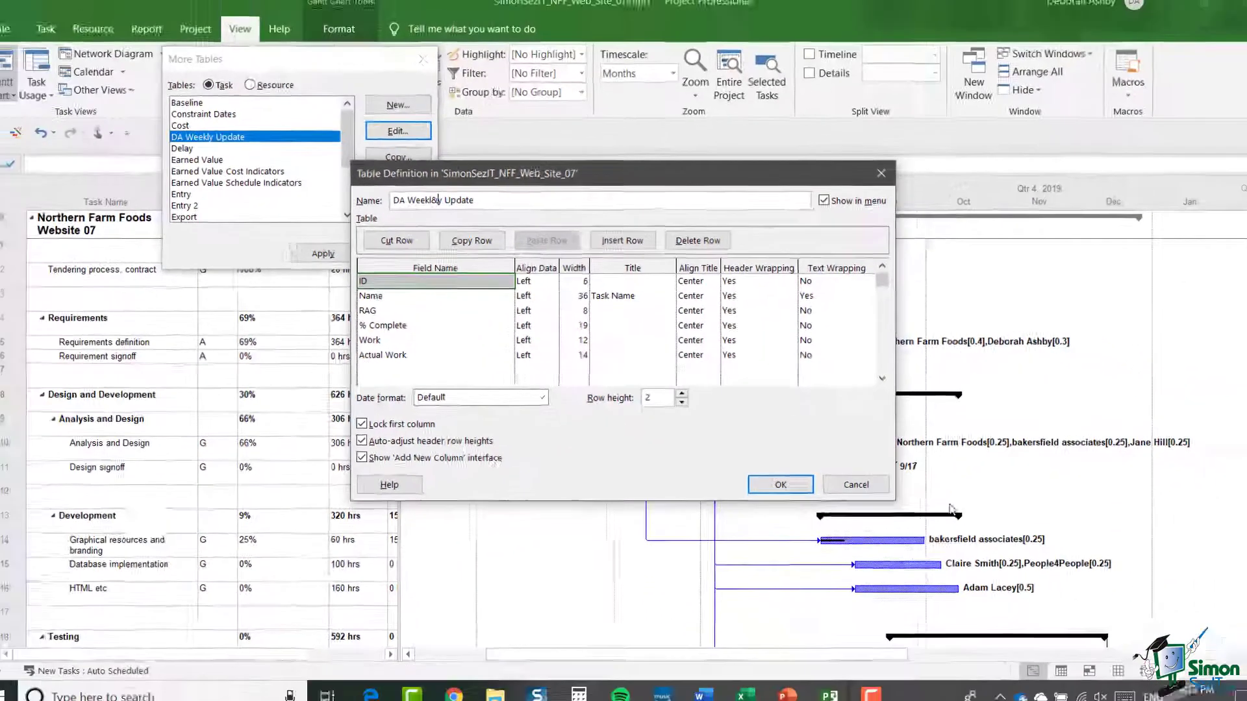
left_click(781, 484)
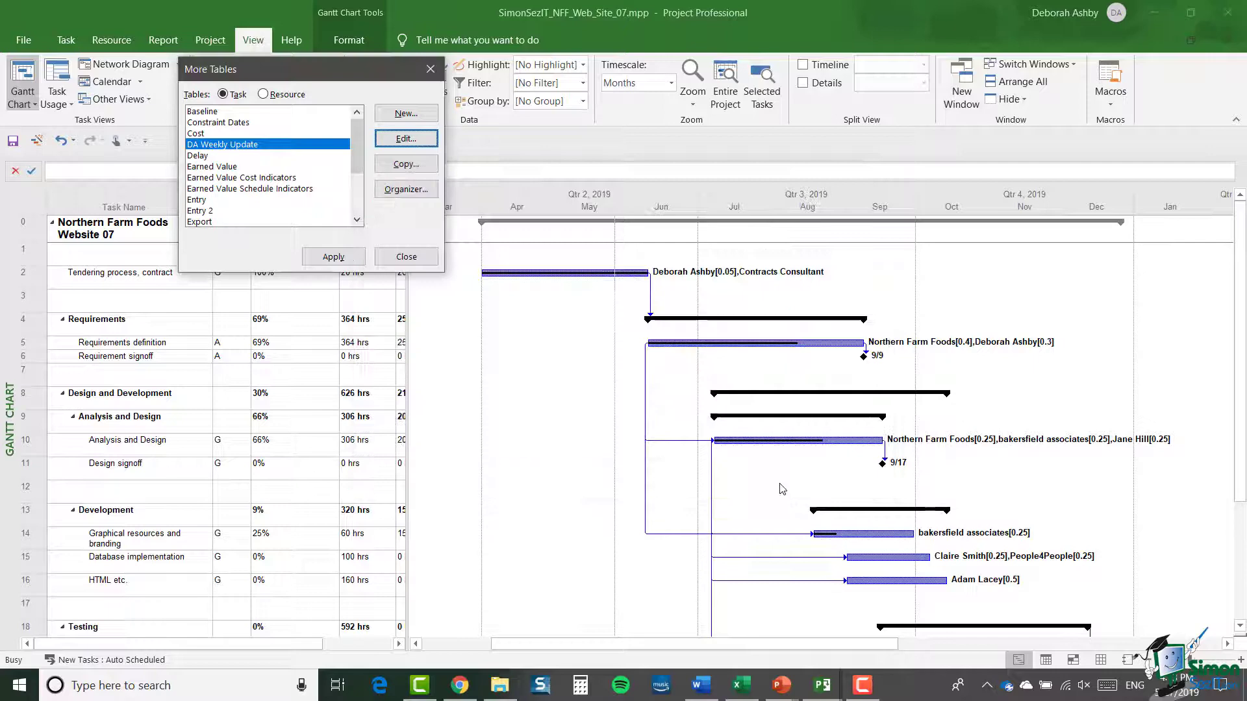
left_click(407, 257)
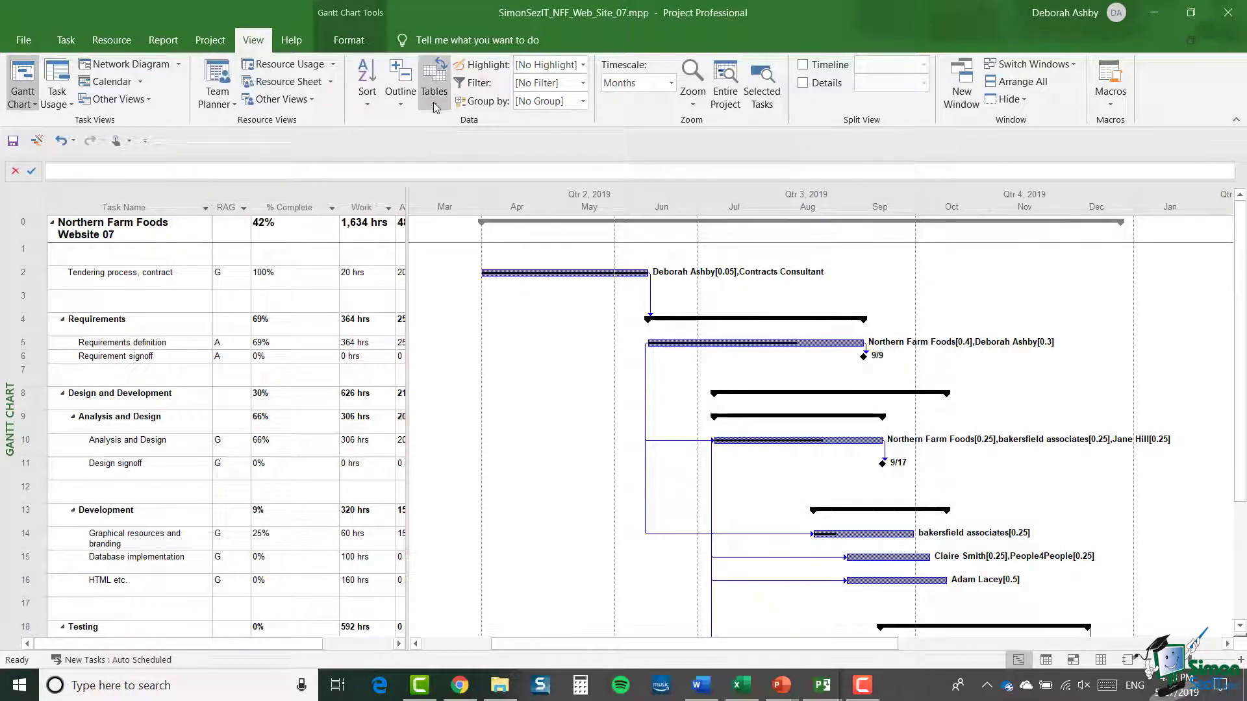
left_click(433, 103)
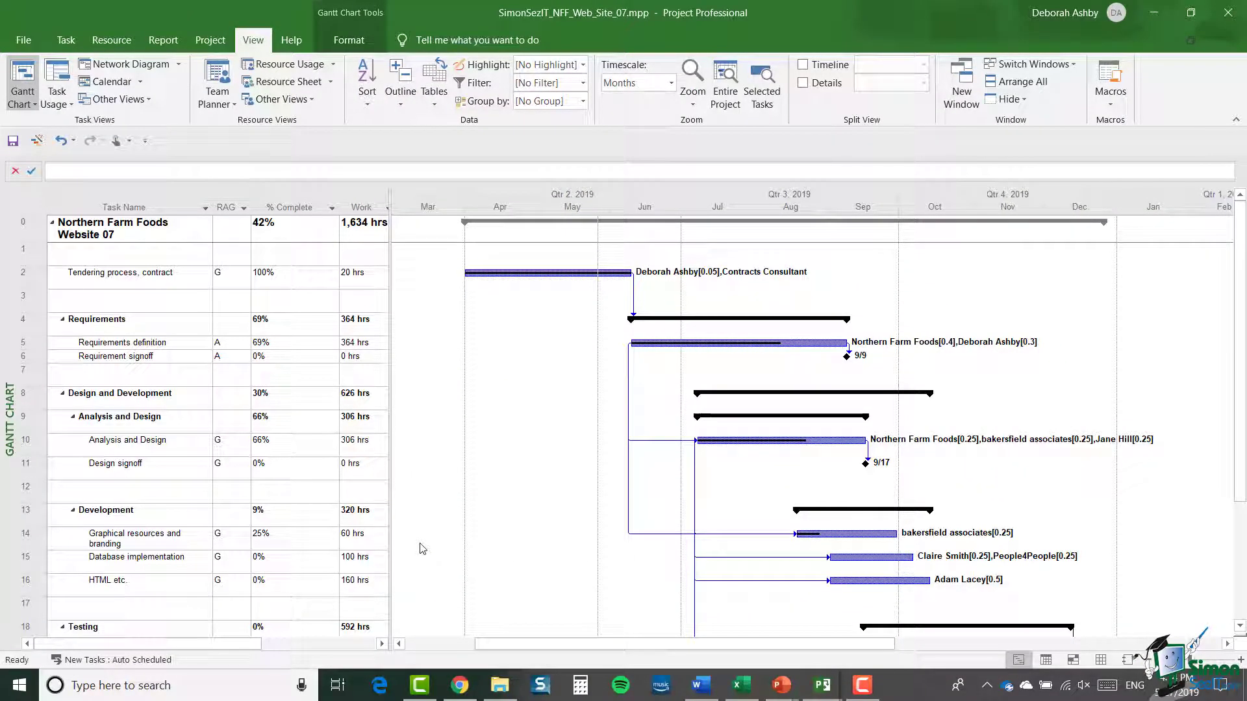
- Open the table definition of DA Weekly Update for editing
left_click(434, 97)
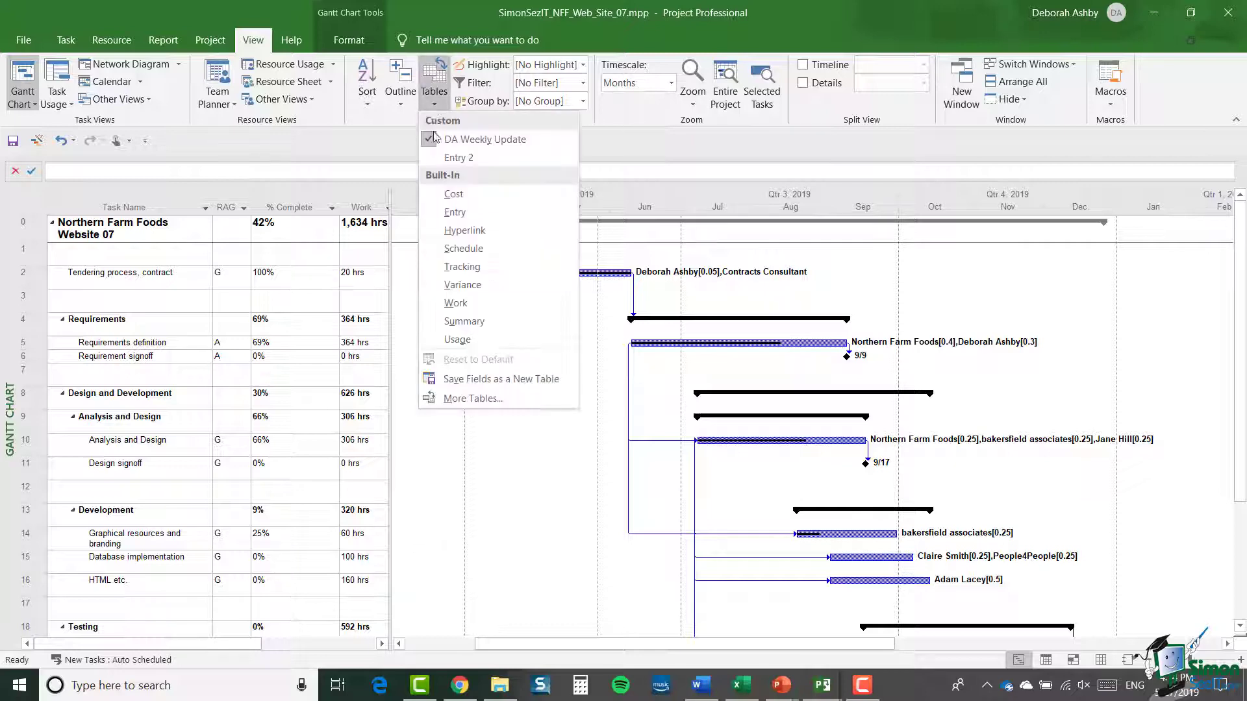
left_click(473, 397)
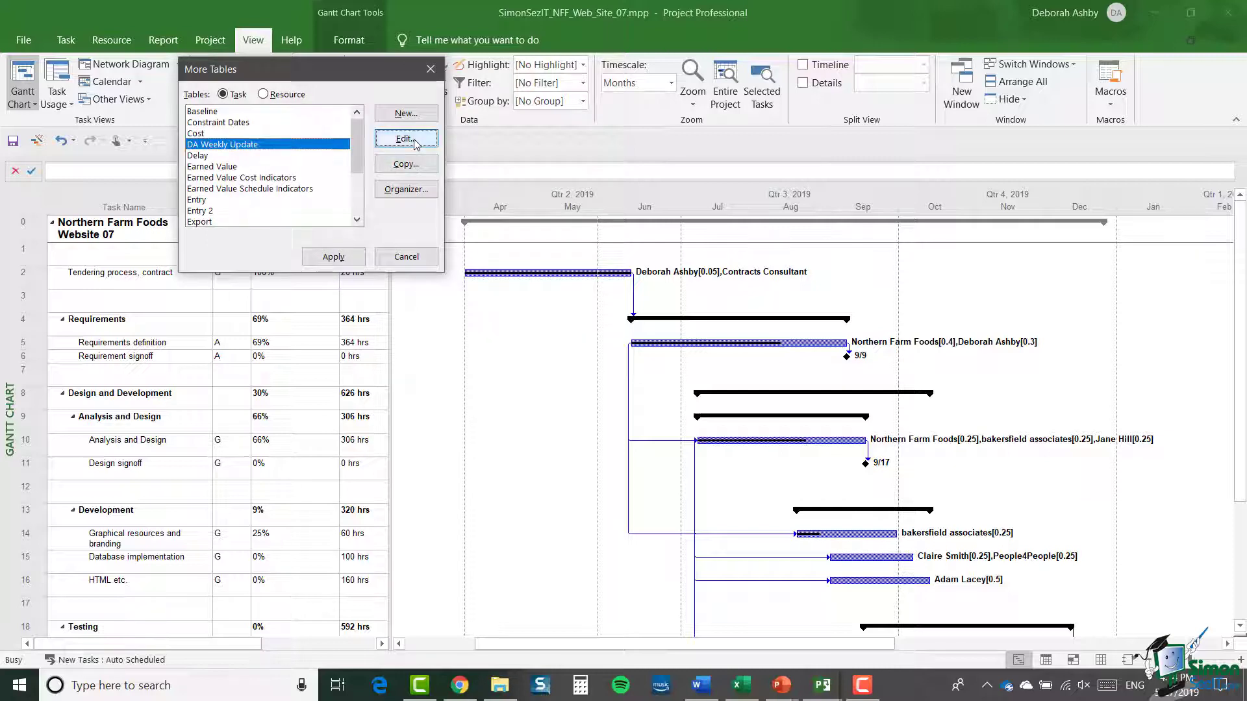
left_click(416, 142)
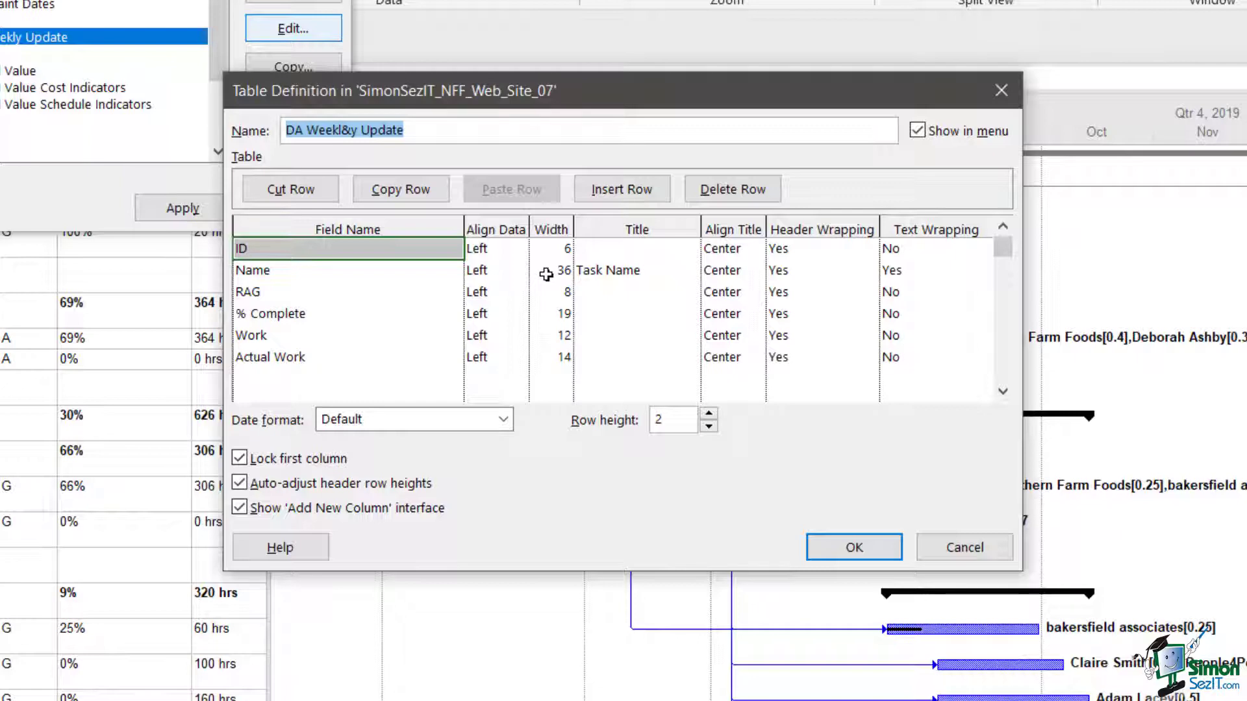
- Try raising and lowering the ID field's width, and look through the available date formats without choosing one
left_click(552, 250)
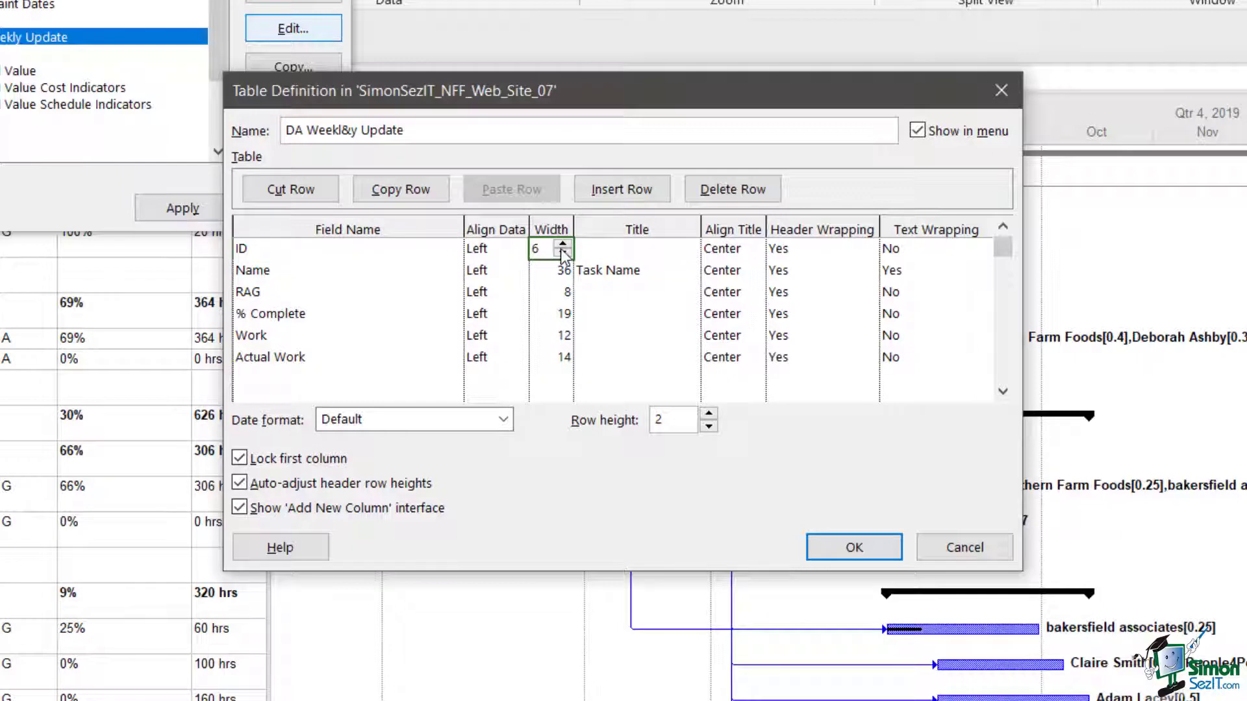
left_click(564, 243)
left_click(563, 244)
left_click(563, 253)
left_click(564, 253)
left_click(558, 271)
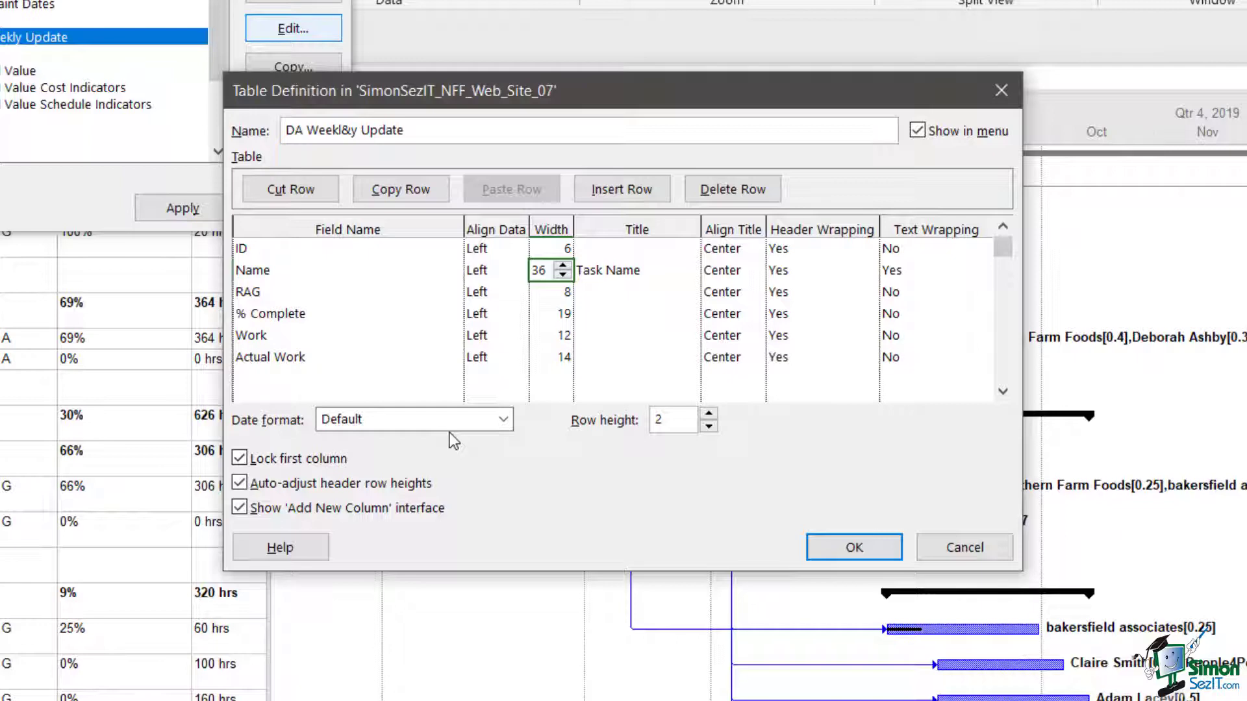
left_click(504, 419)
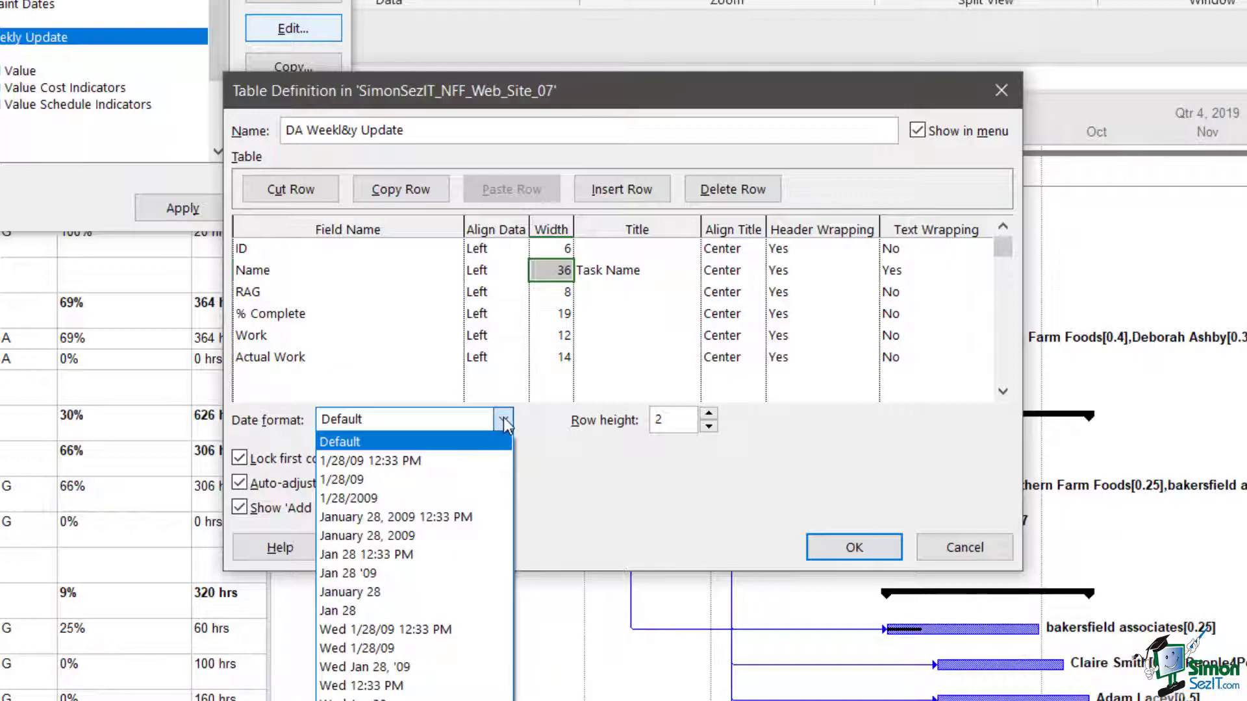
left_click(601, 462)
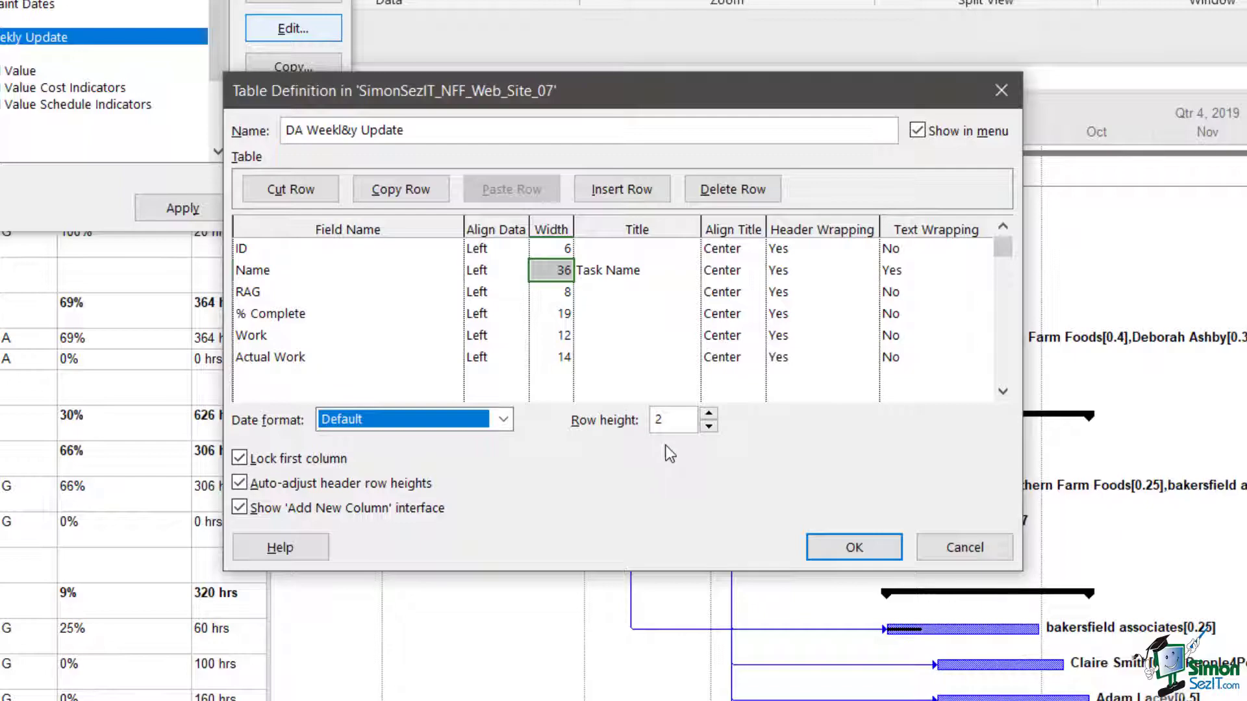
- Set the DA Weekly Update table's row height to 3 and apply the table to the Gantt Chart
left_click(709, 414)
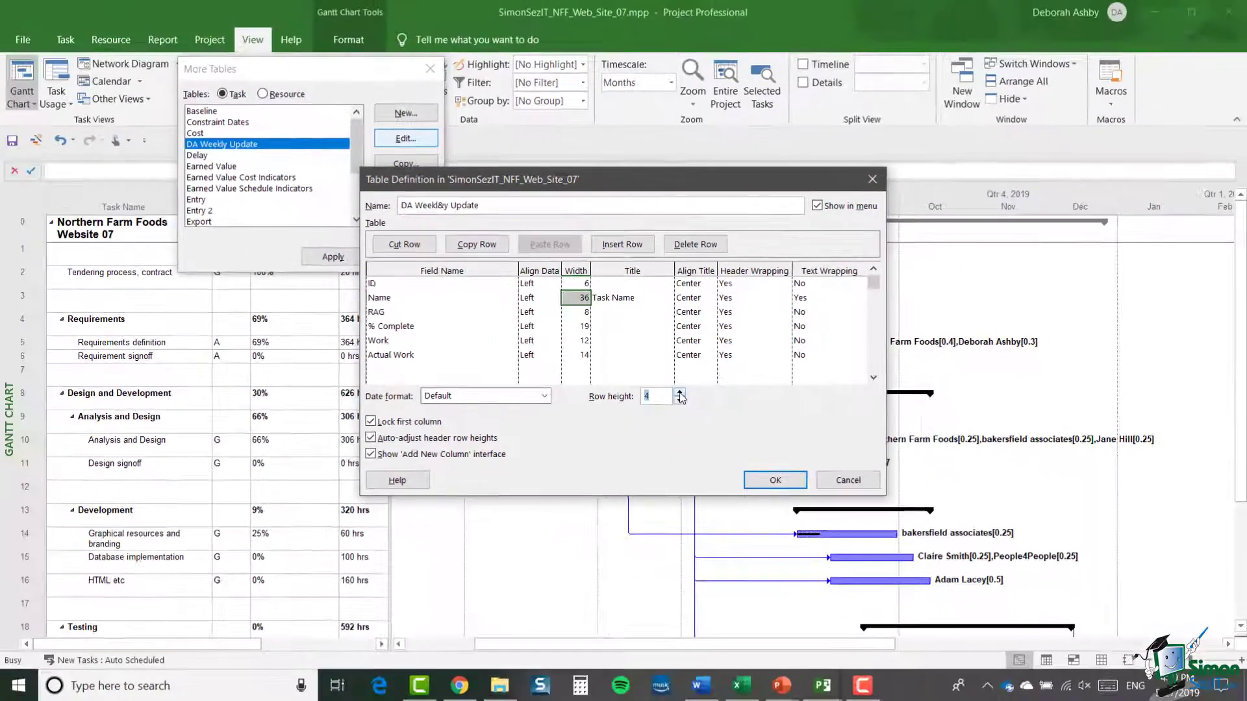
left_click(847, 550)
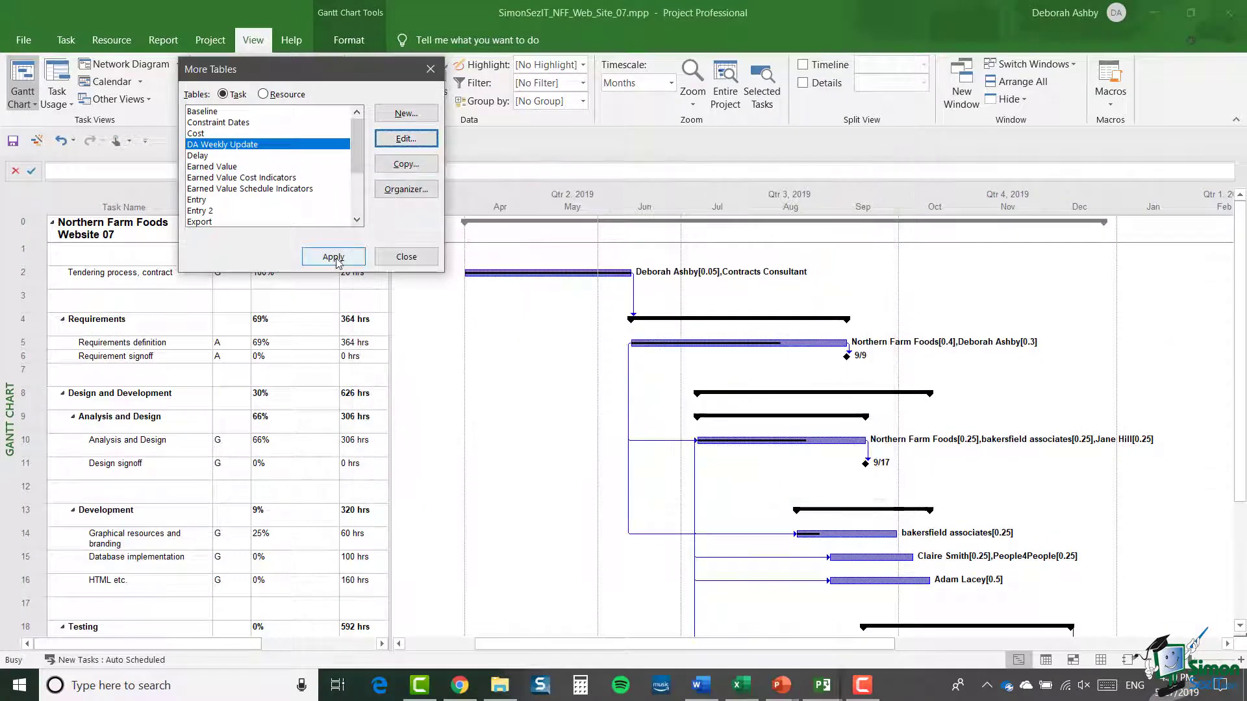
left_click(333, 257)
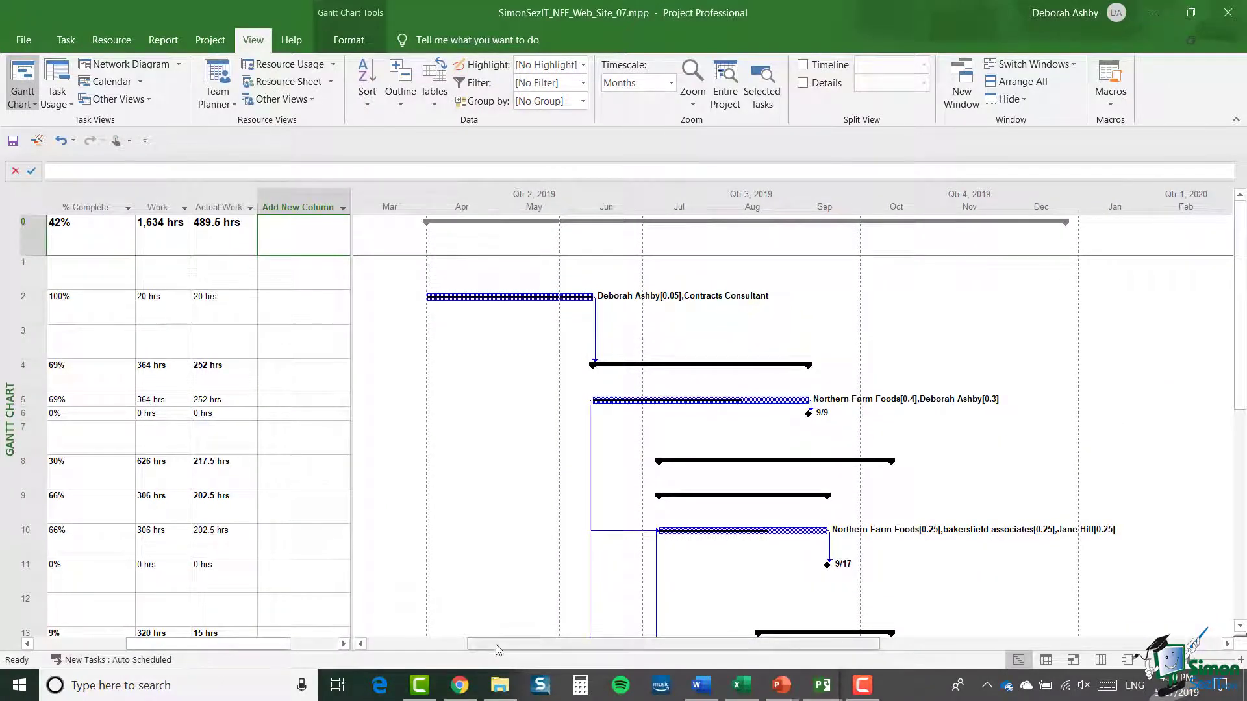
left_click_drag(496, 646, 395, 646)
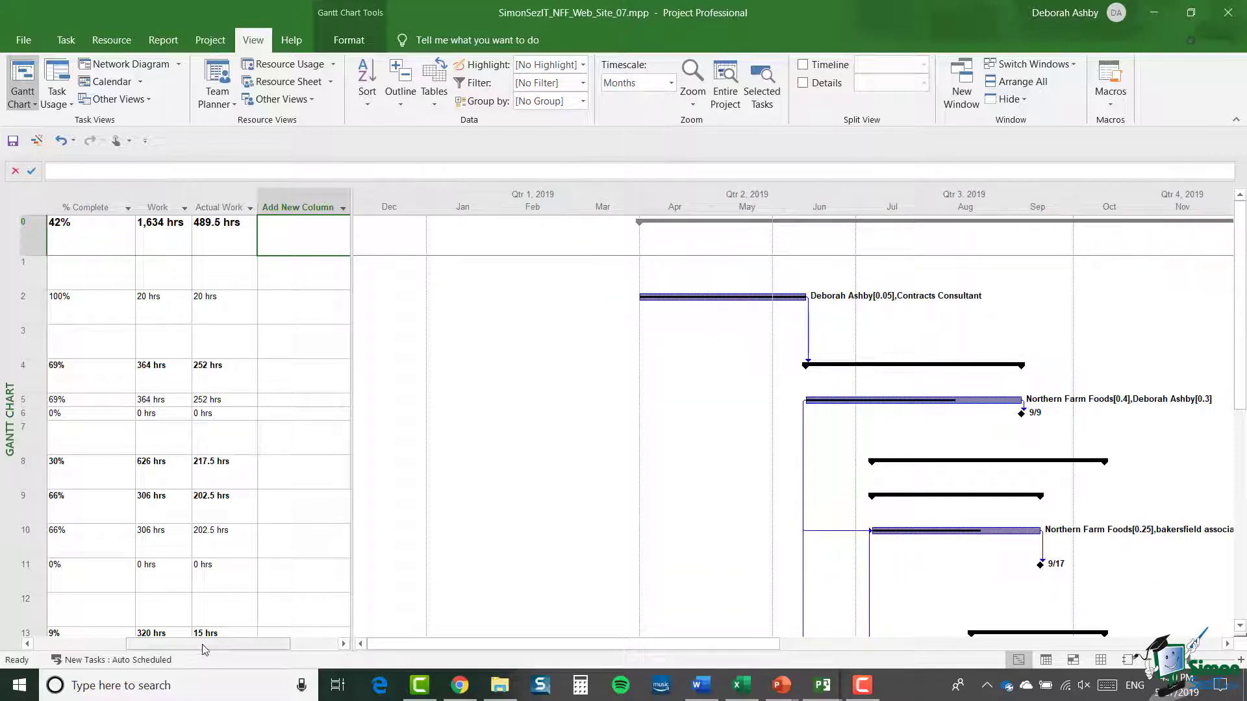
left_click_drag(214, 645, 121, 645)
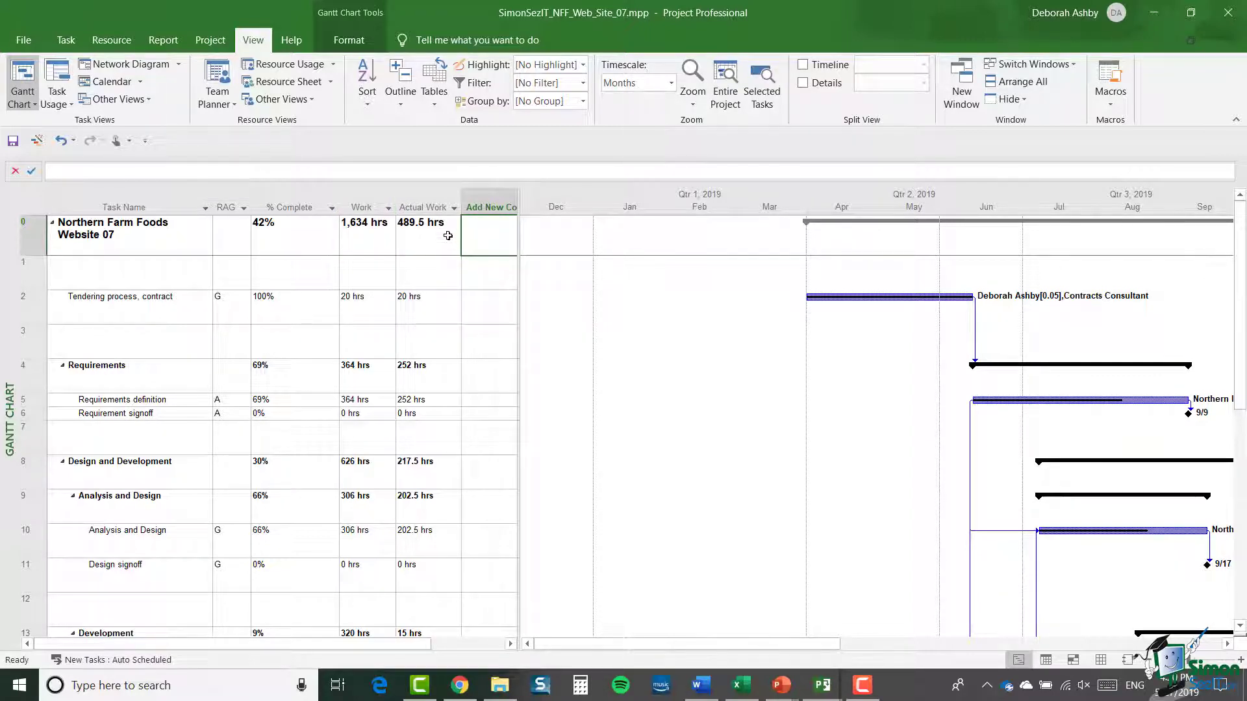
- Move the Actual Work column in front of the Work column and hide the RAG column
mouse_move(428, 206)
left_mouse_down()
mouse_move(338, 219)
mouse_move(422, 207)
left_mouse_up()
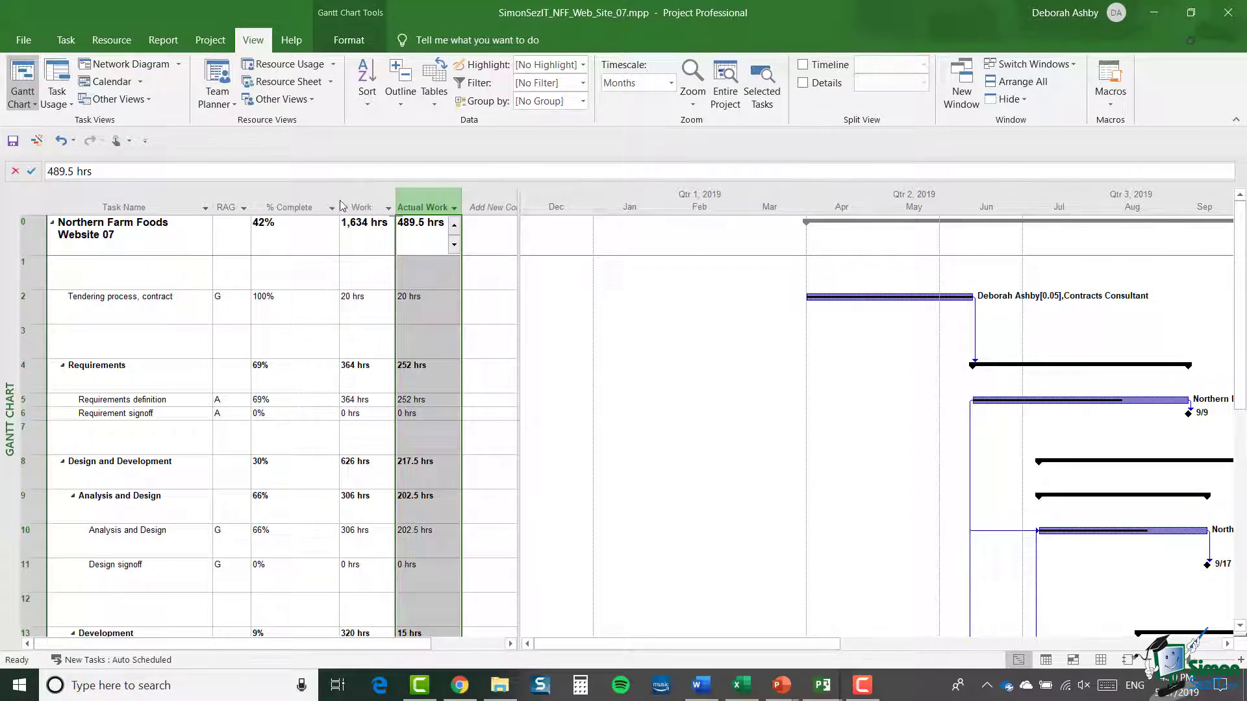
left_click_drag(340, 206, 336, 205)
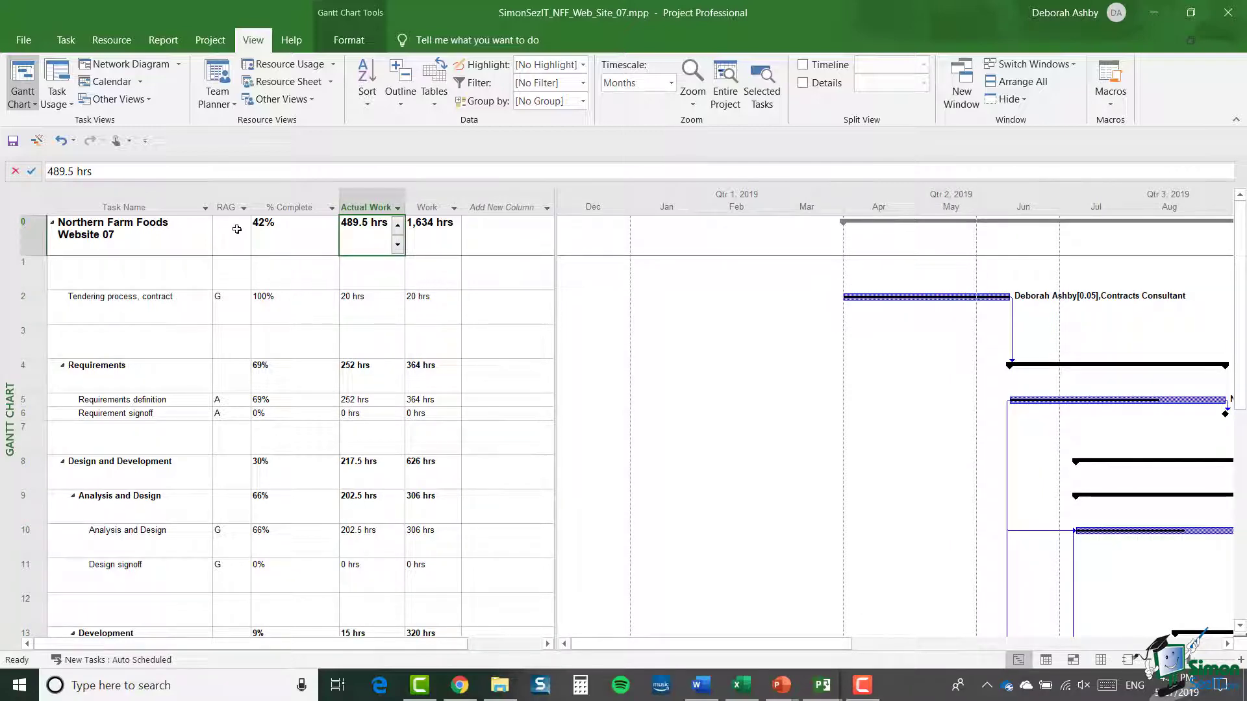
left_click(229, 207)
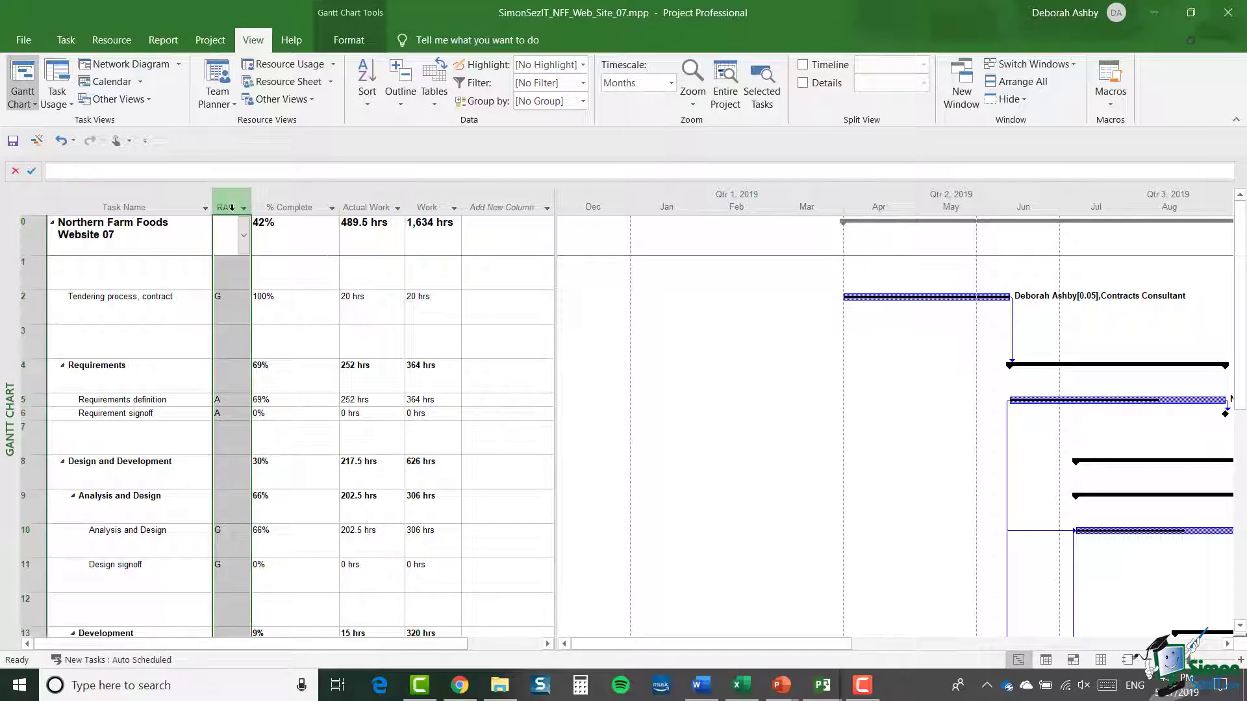
right_click(231, 209)
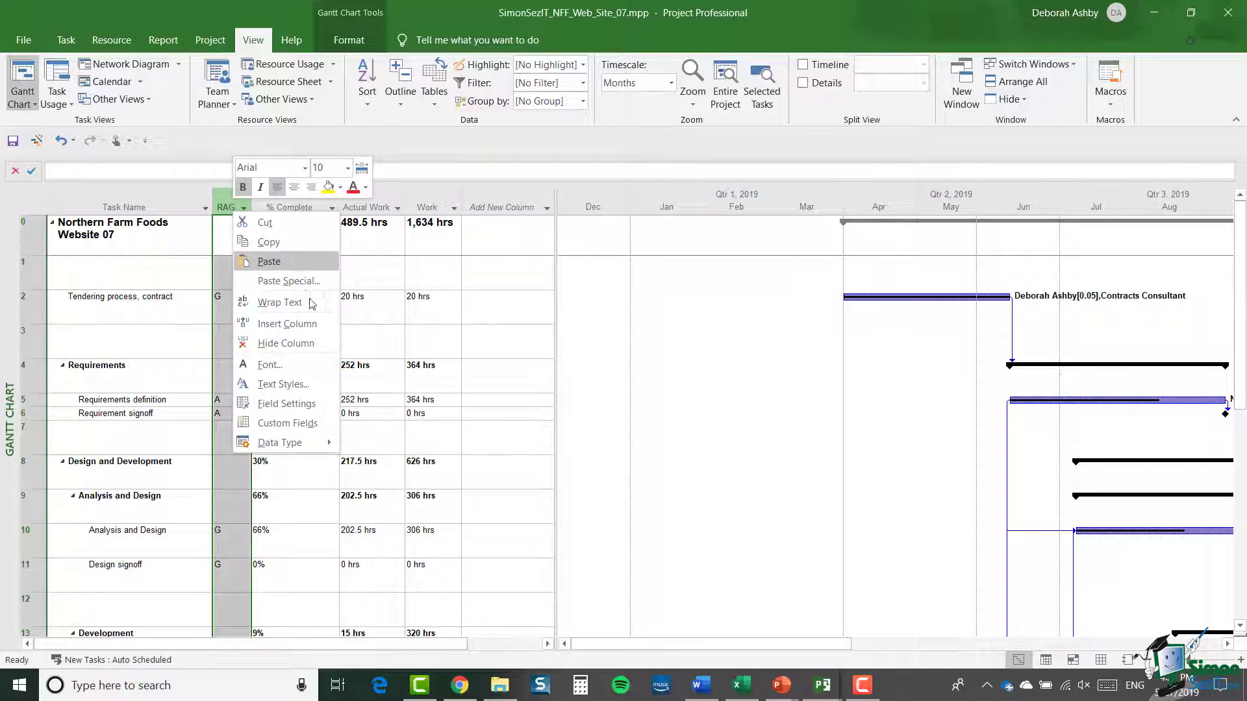
left_click(322, 340)
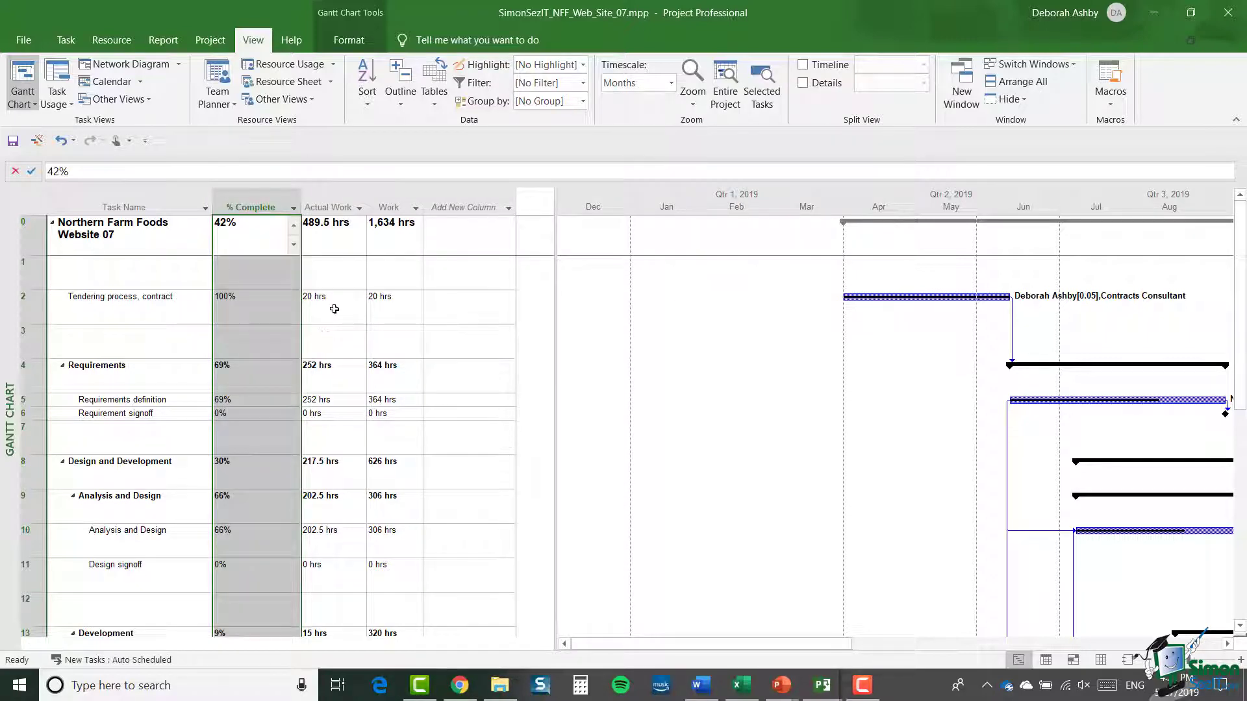
- Insert a Baseline Work column before the Work column and widen it to fit its heading
left_click(390, 201)
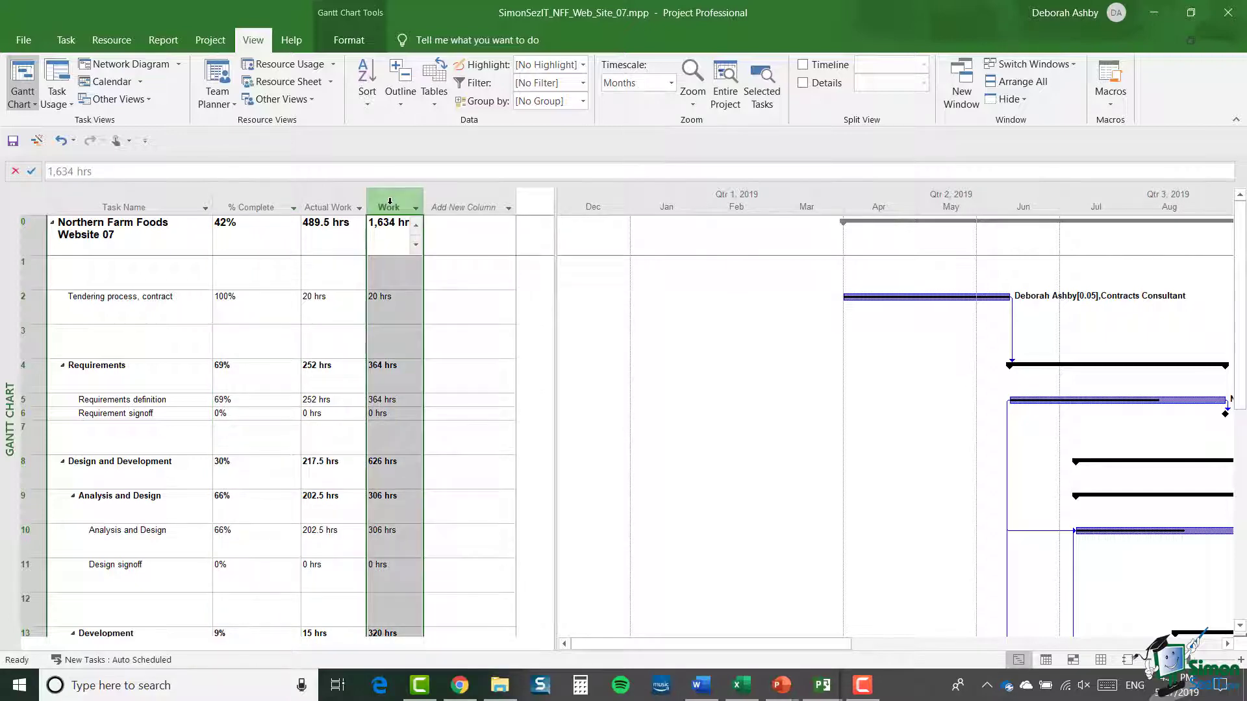
right_click(392, 208)
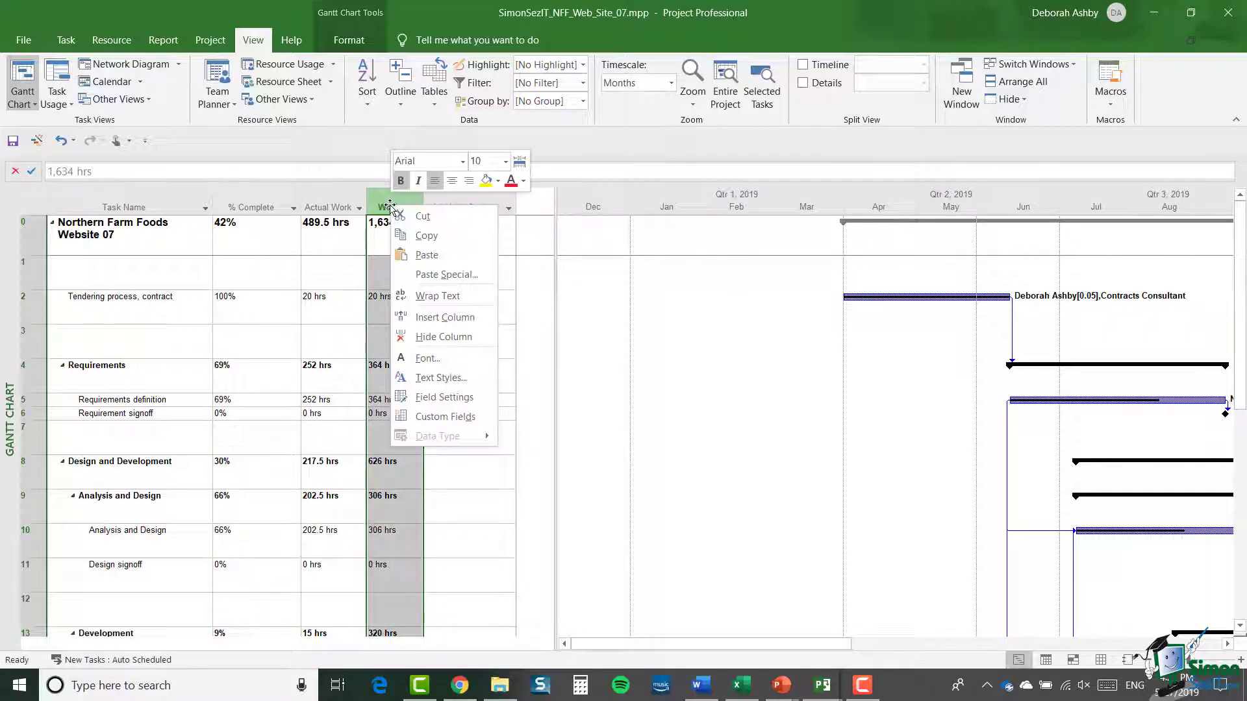
left_click(444, 317)
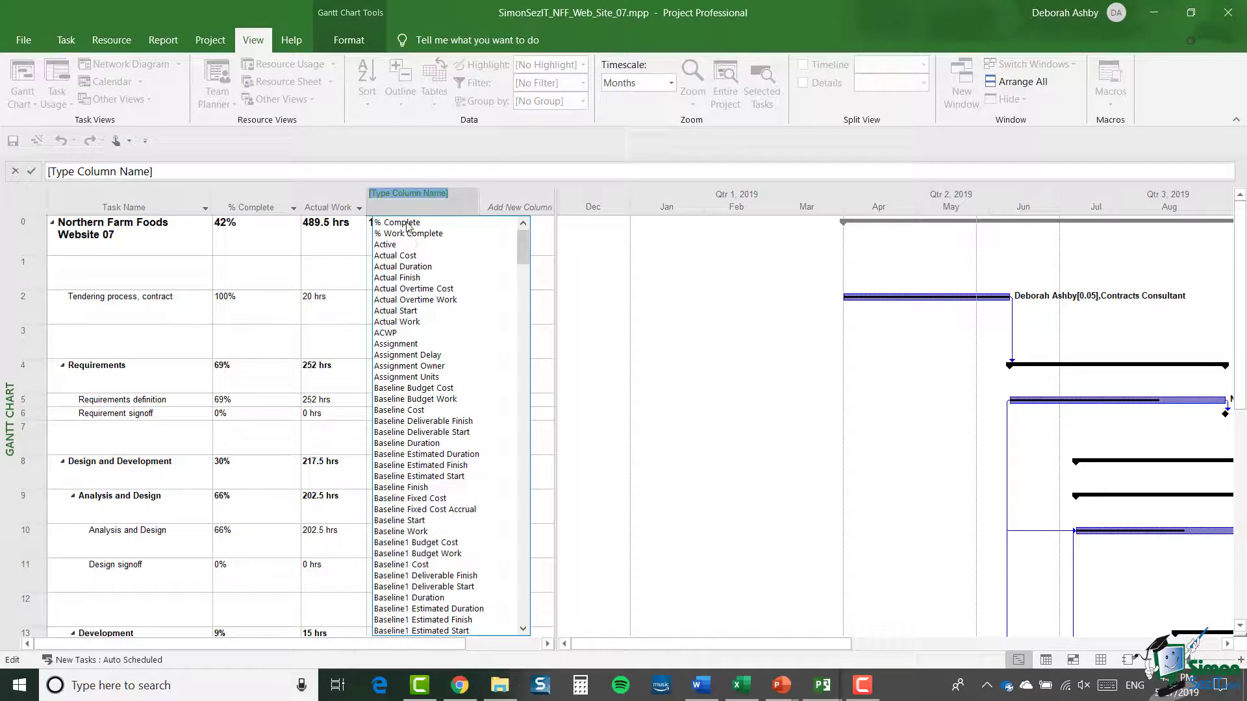
type("bass")
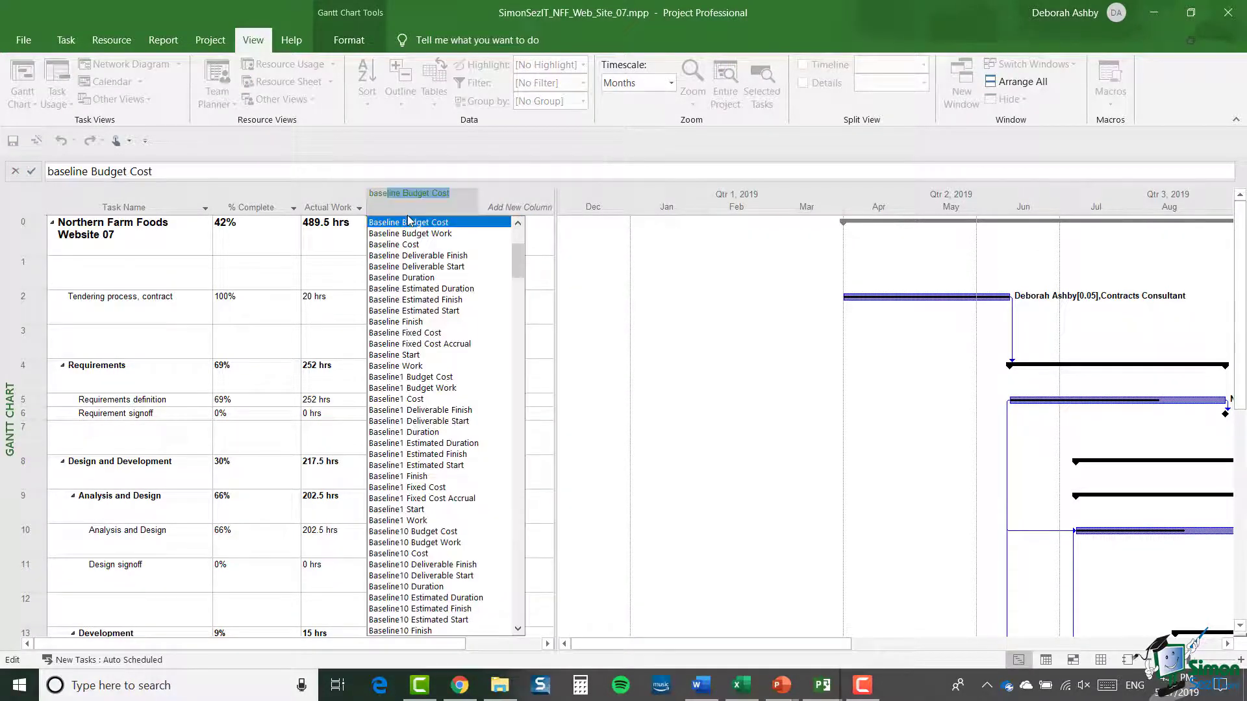
left_click(413, 364)
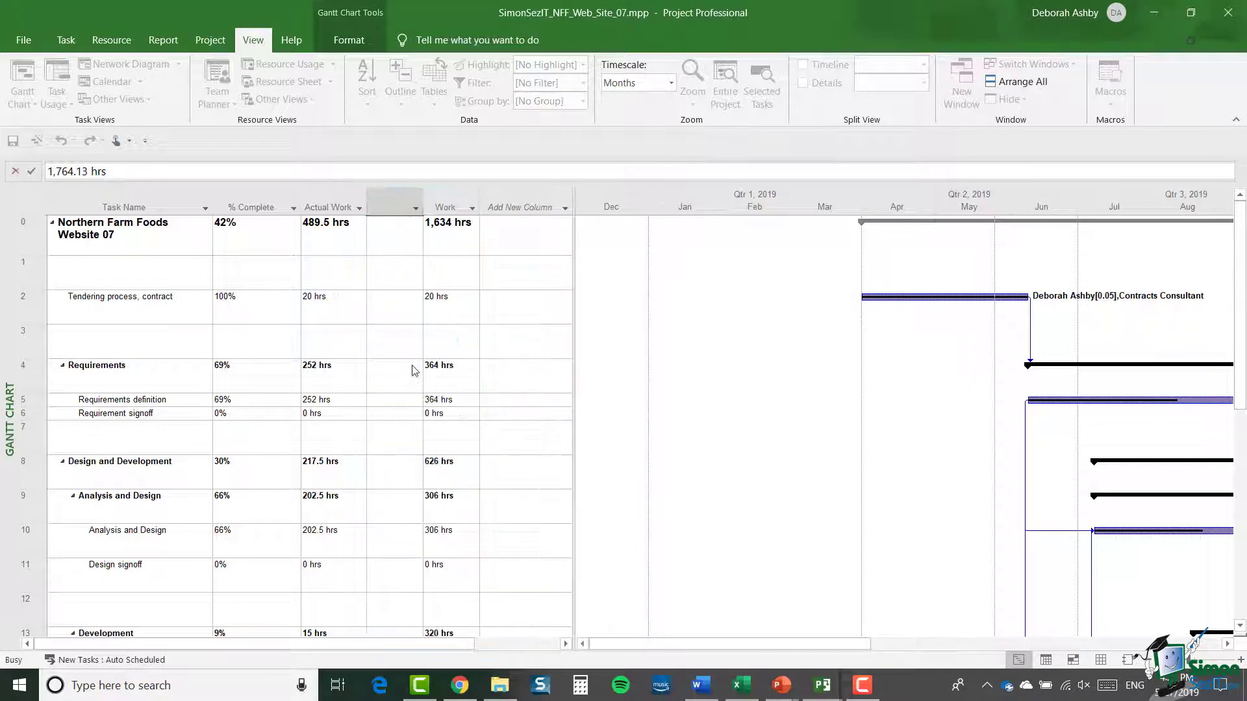
left_click_drag(423, 206, 461, 206)
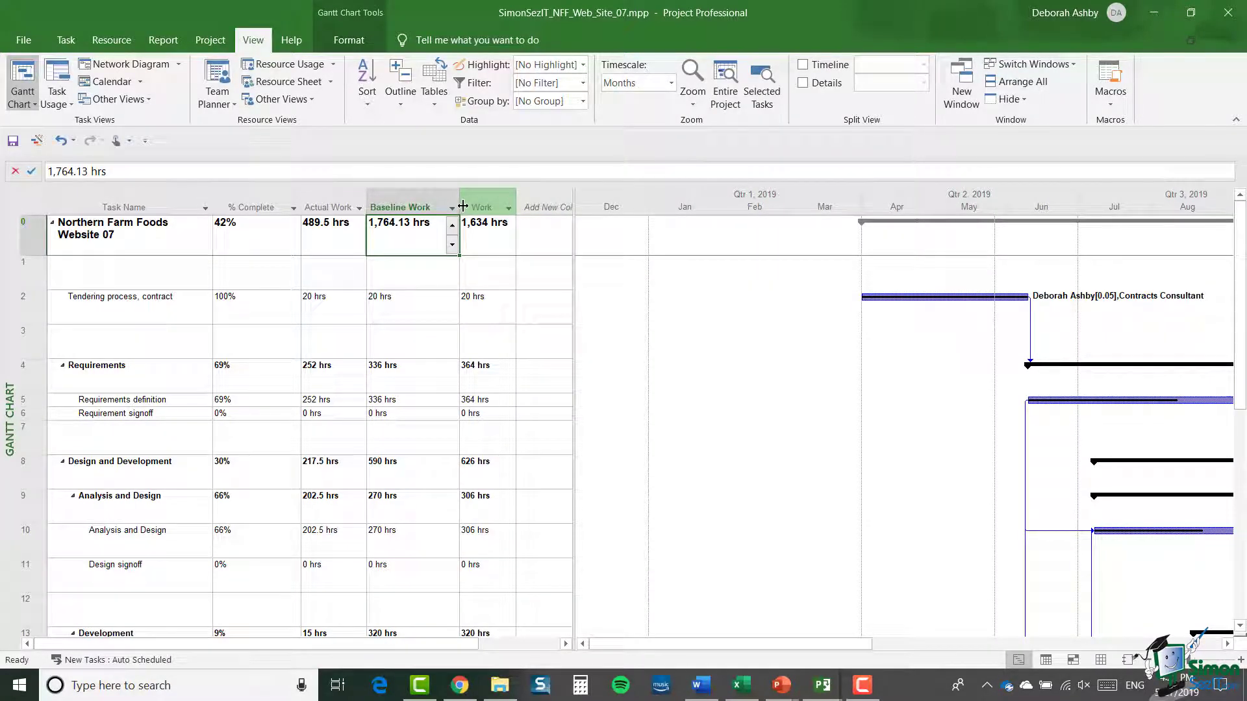
- In the DA Weekly Update table definition, delete the Baseline Work field and move Actual Work below Work
left_click(438, 102)
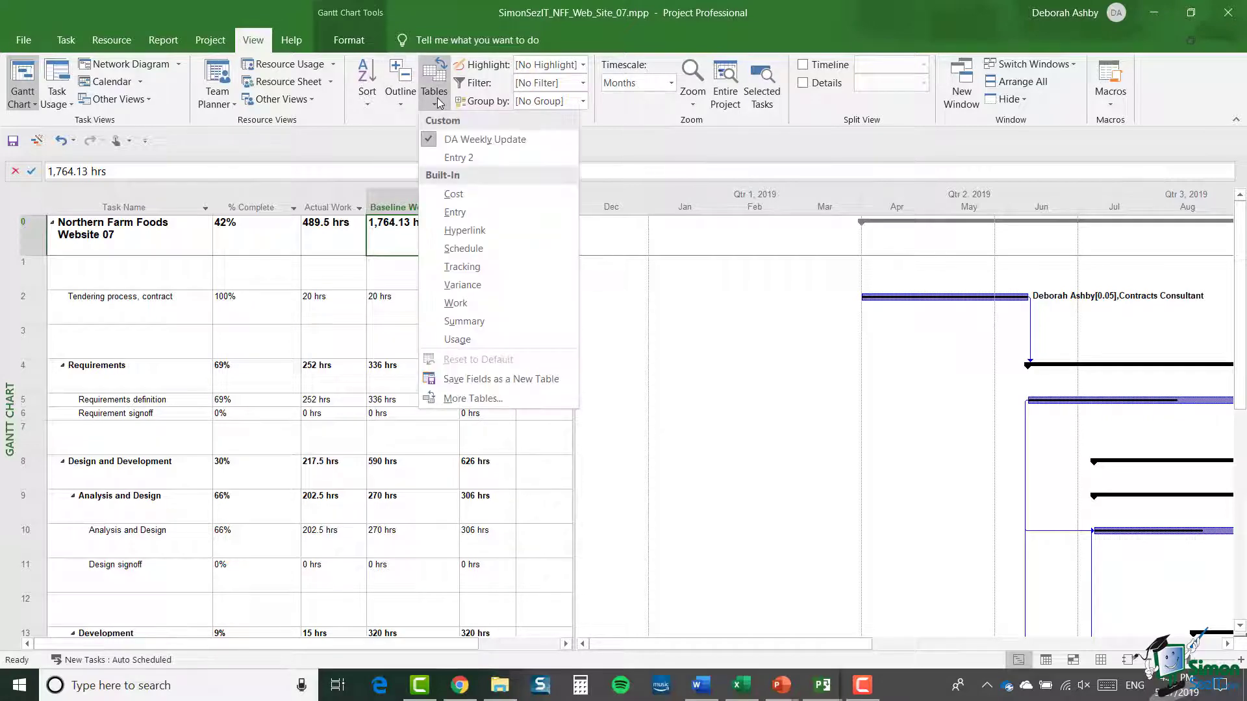
left_click(468, 398)
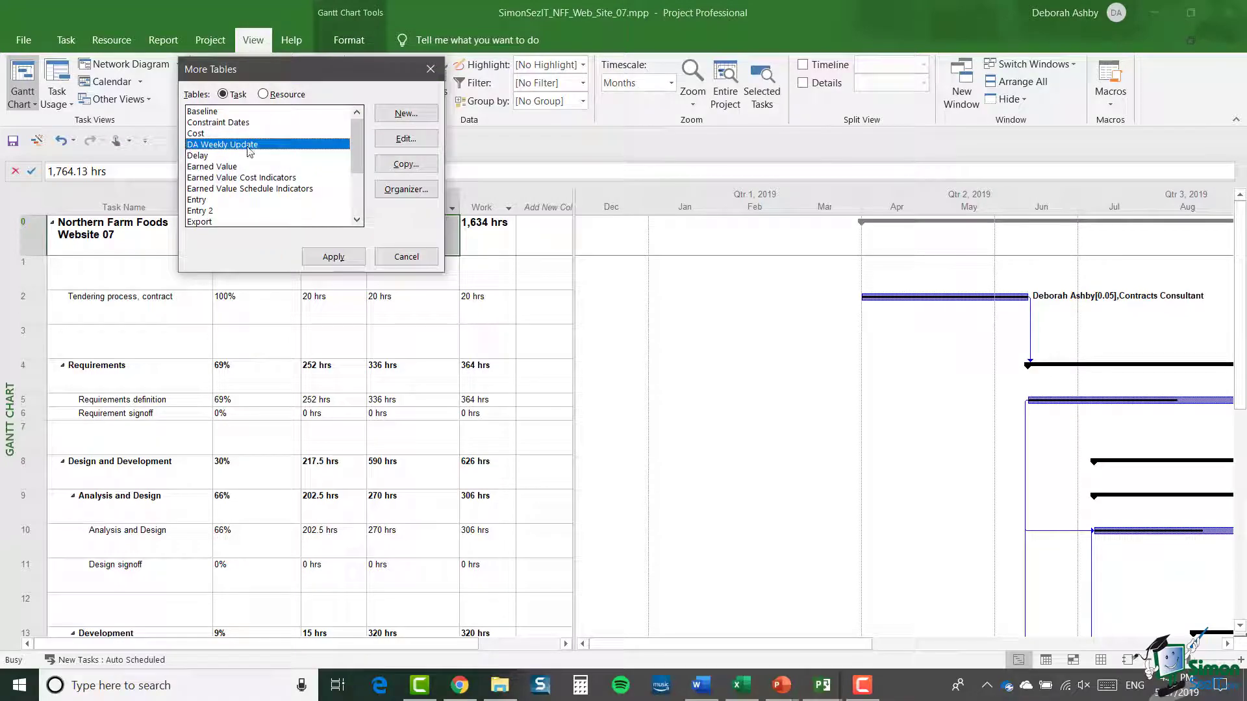
left_click(404, 140)
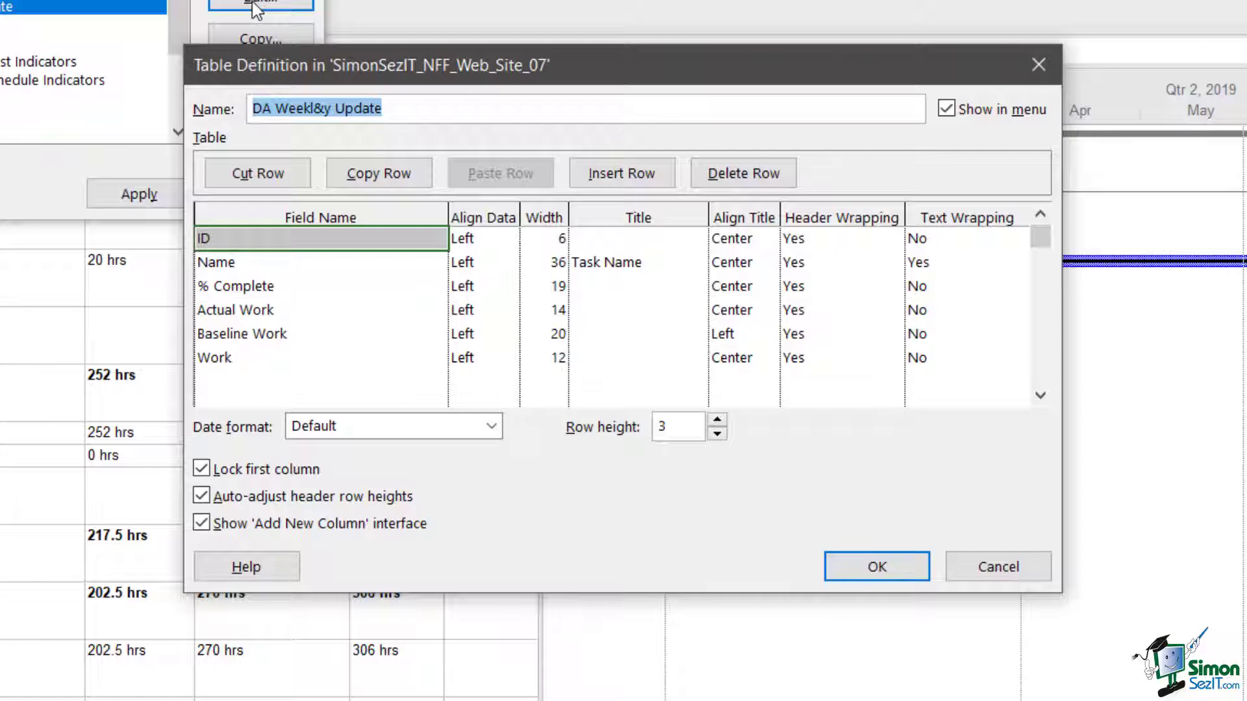
left_click(237, 335)
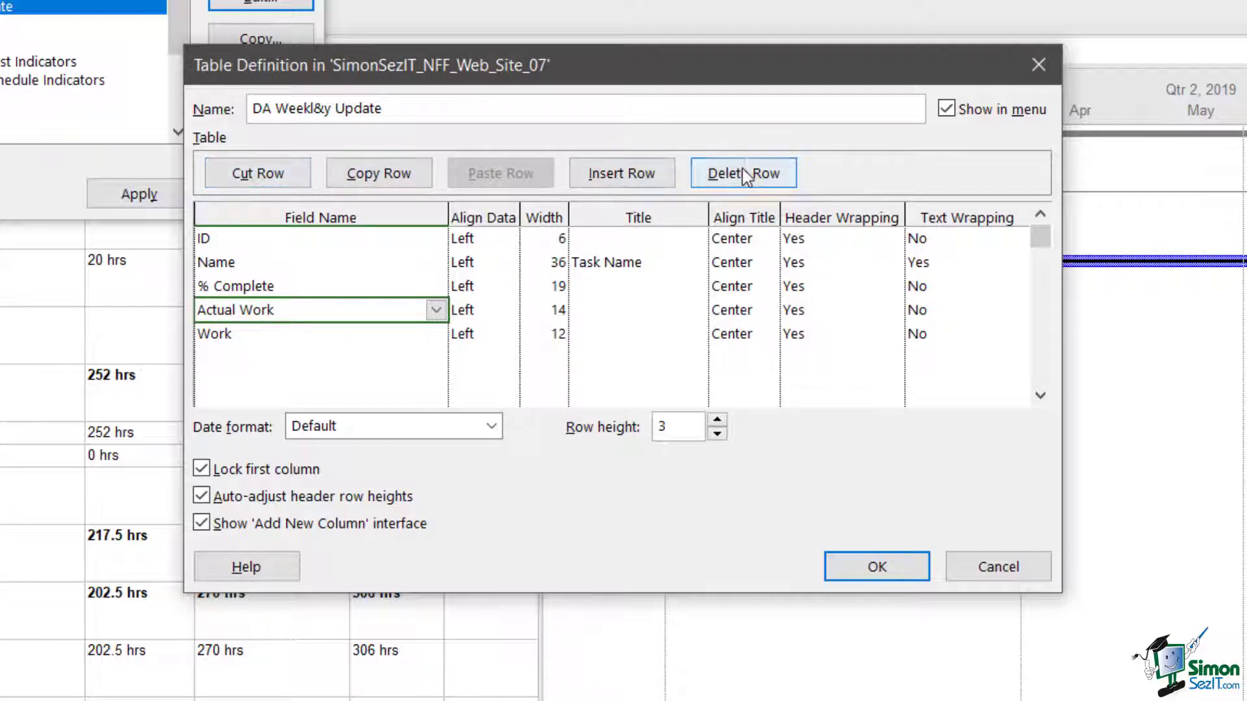
left_click(271, 186)
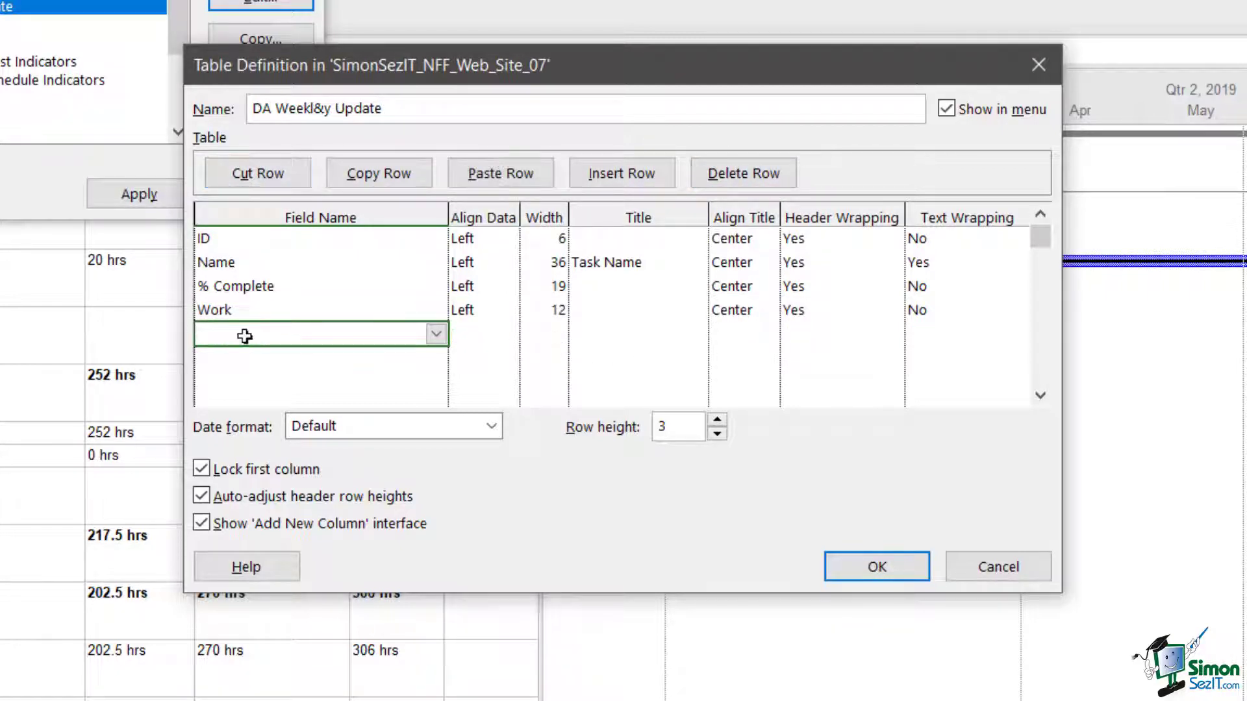
left_click(501, 181)
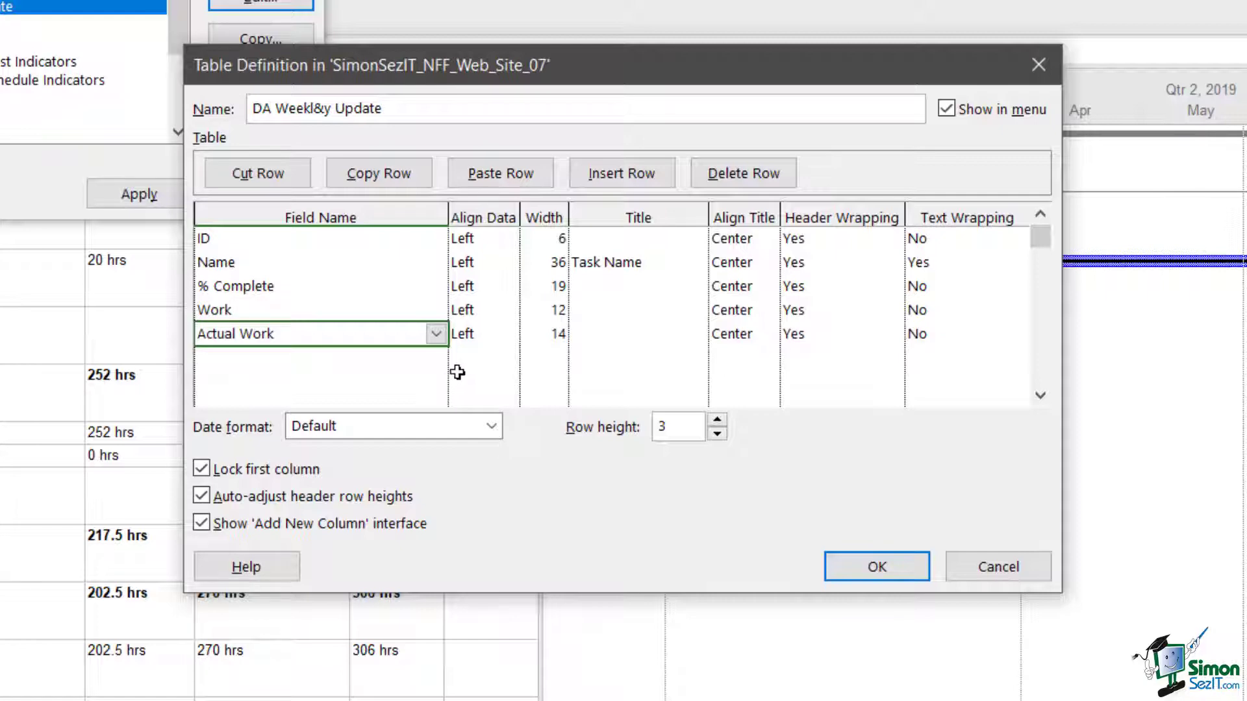
- Insert a row above % Complete in the table definition and assign it the RAG (Text1) field
left_click(226, 288)
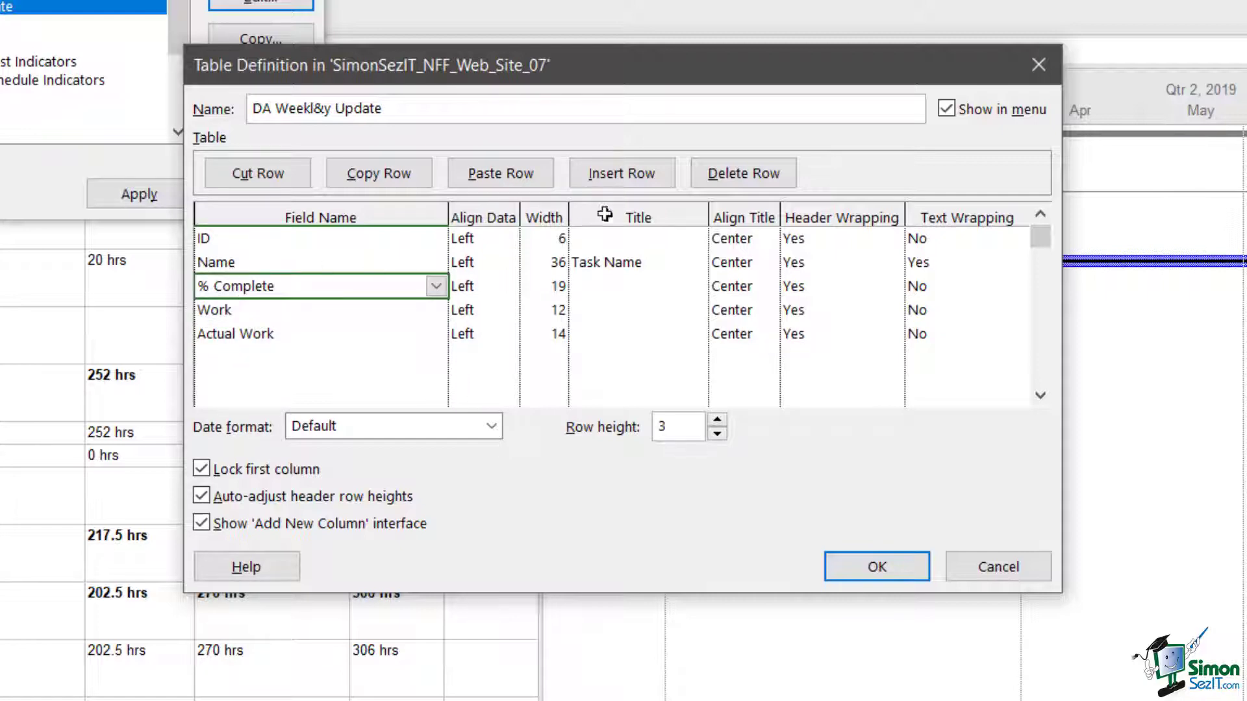
left_click(635, 175)
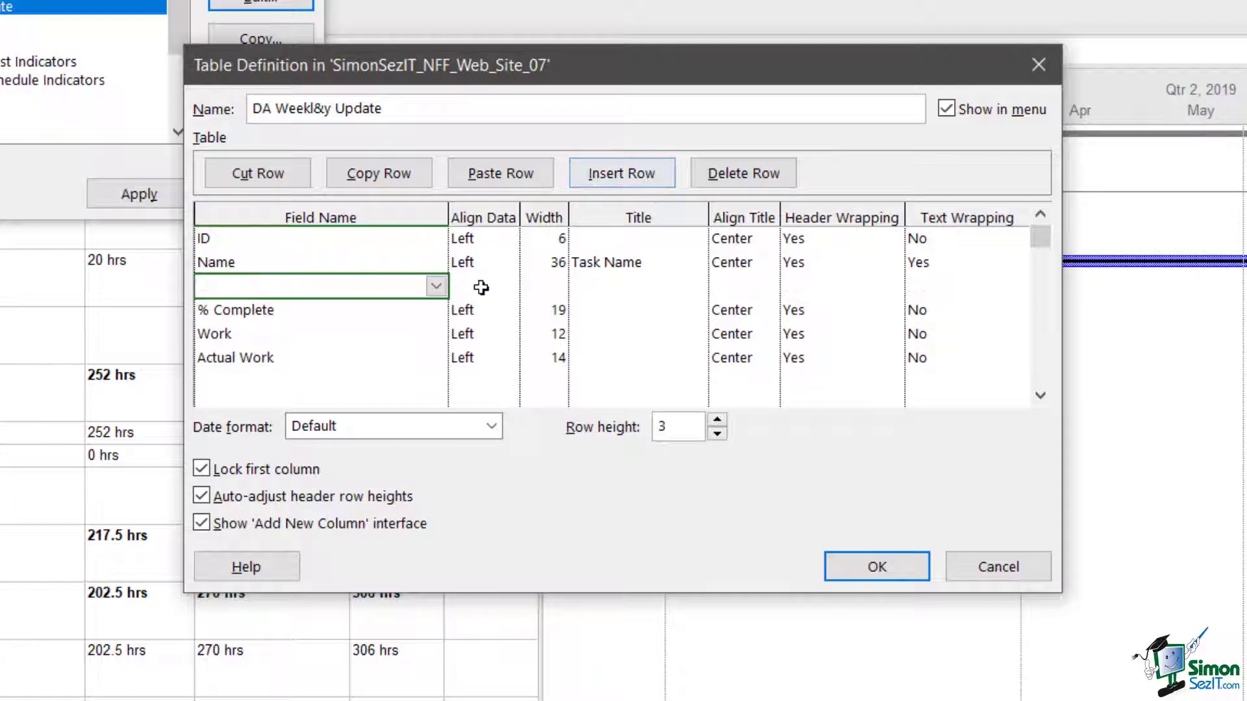
left_click(436, 286)
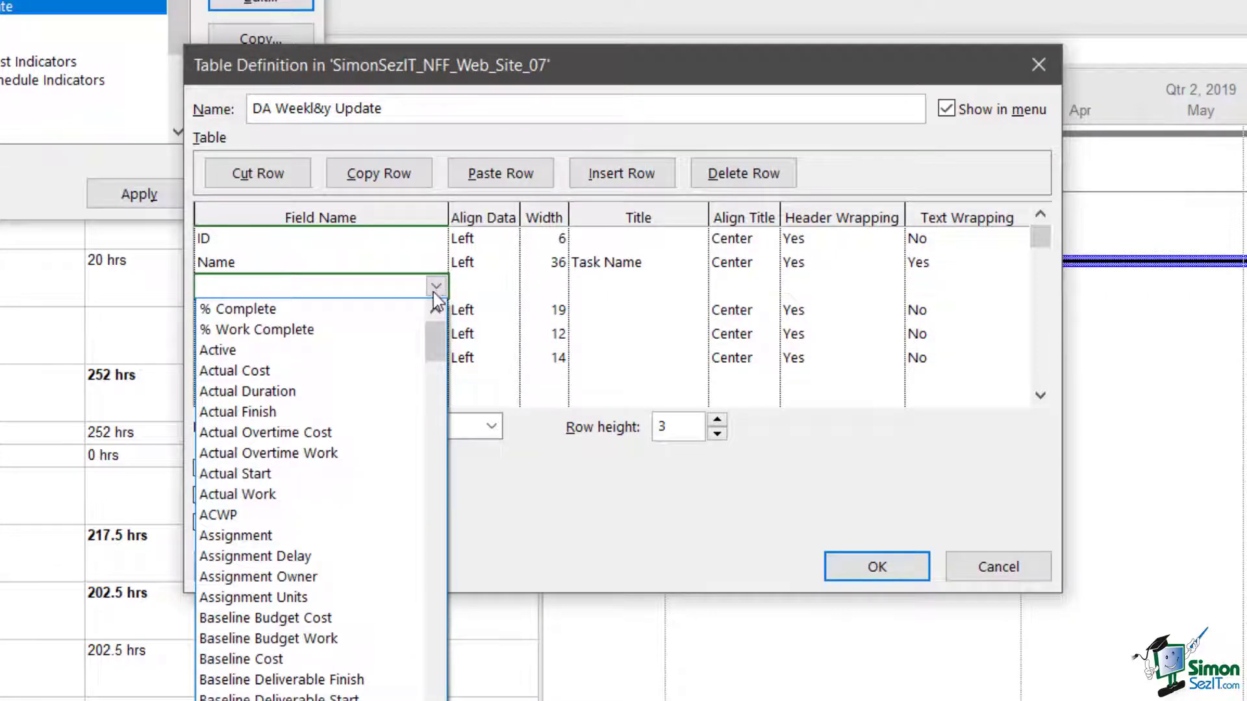
type("RAG ( Text1")
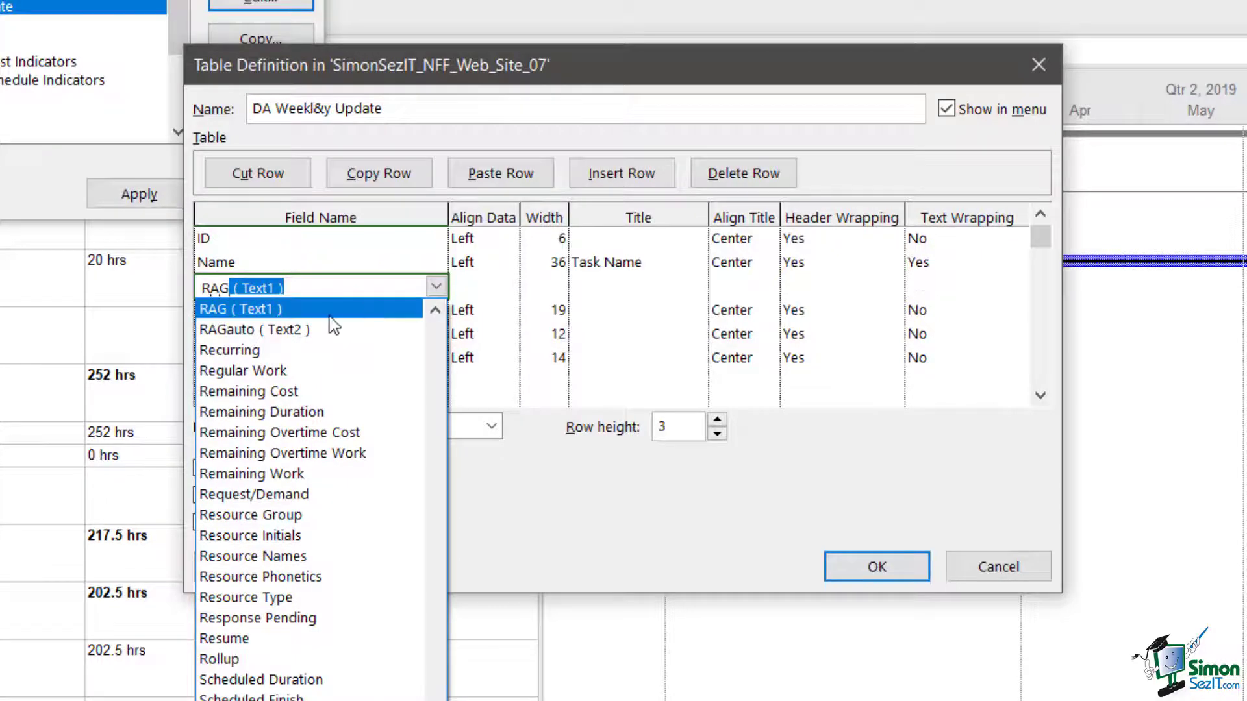
left_click(368, 309)
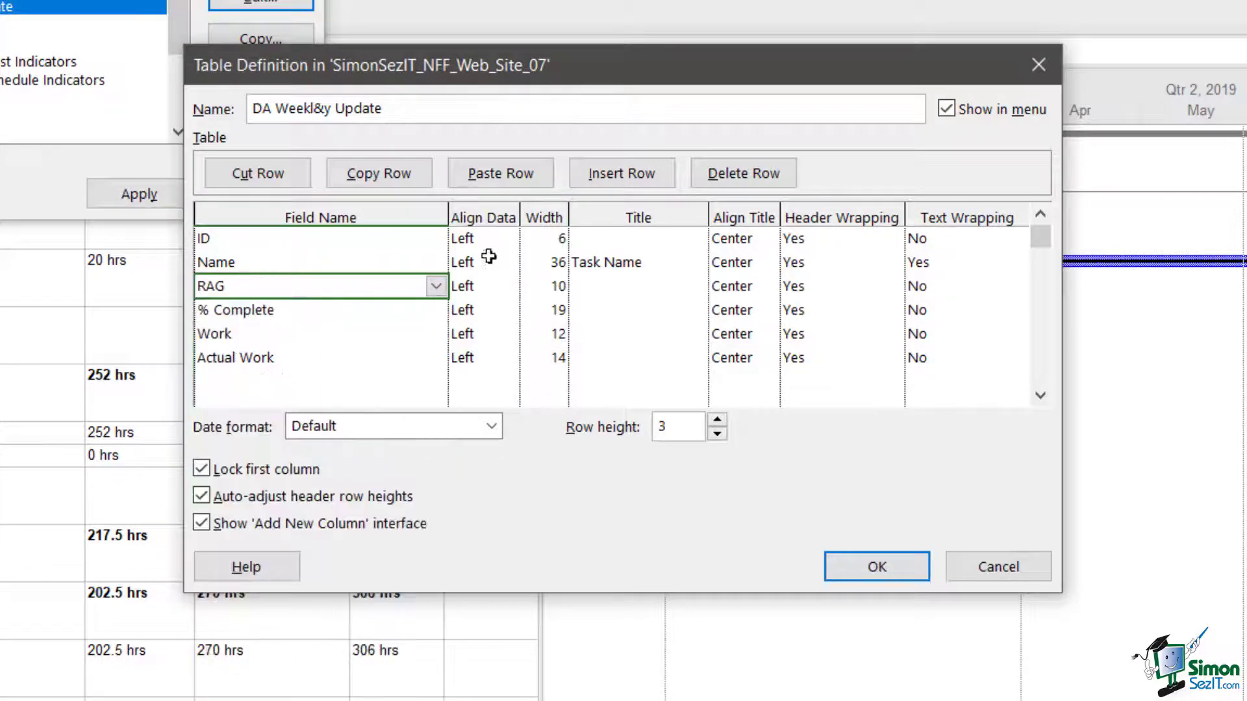
- Adjust the RAG field's width in the table definition and apply the table to the Gantt Chart
left_click(549, 285)
left_click(556, 291)
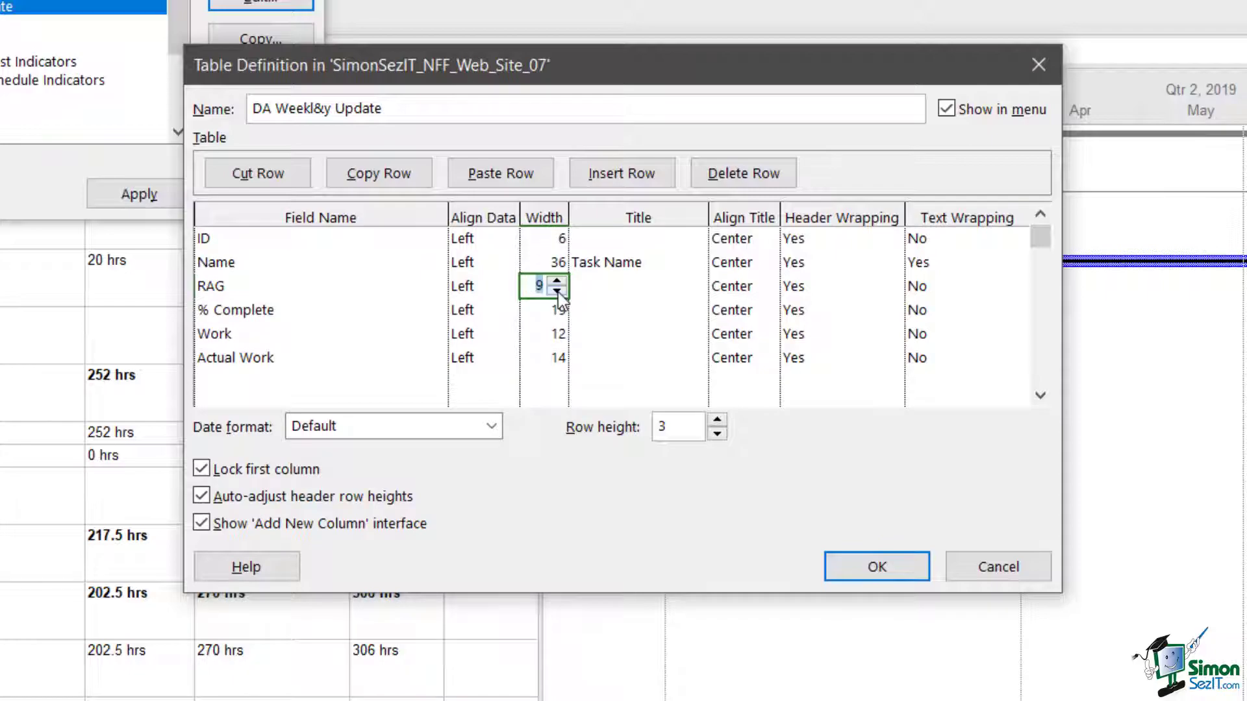
left_click(557, 291)
left_click(557, 291)
left_click(556, 291)
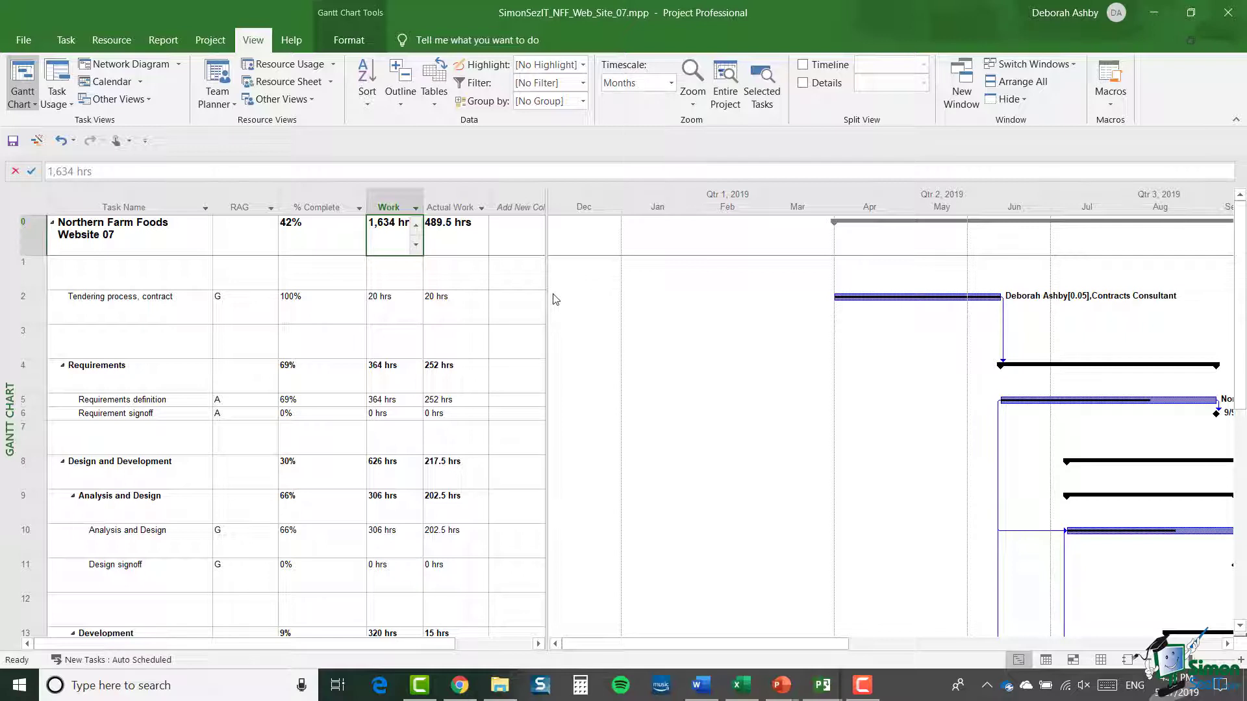
- Set the % Complete column's width to Best Fit in its field settings
left_click(314, 200)
right_click(315, 202)
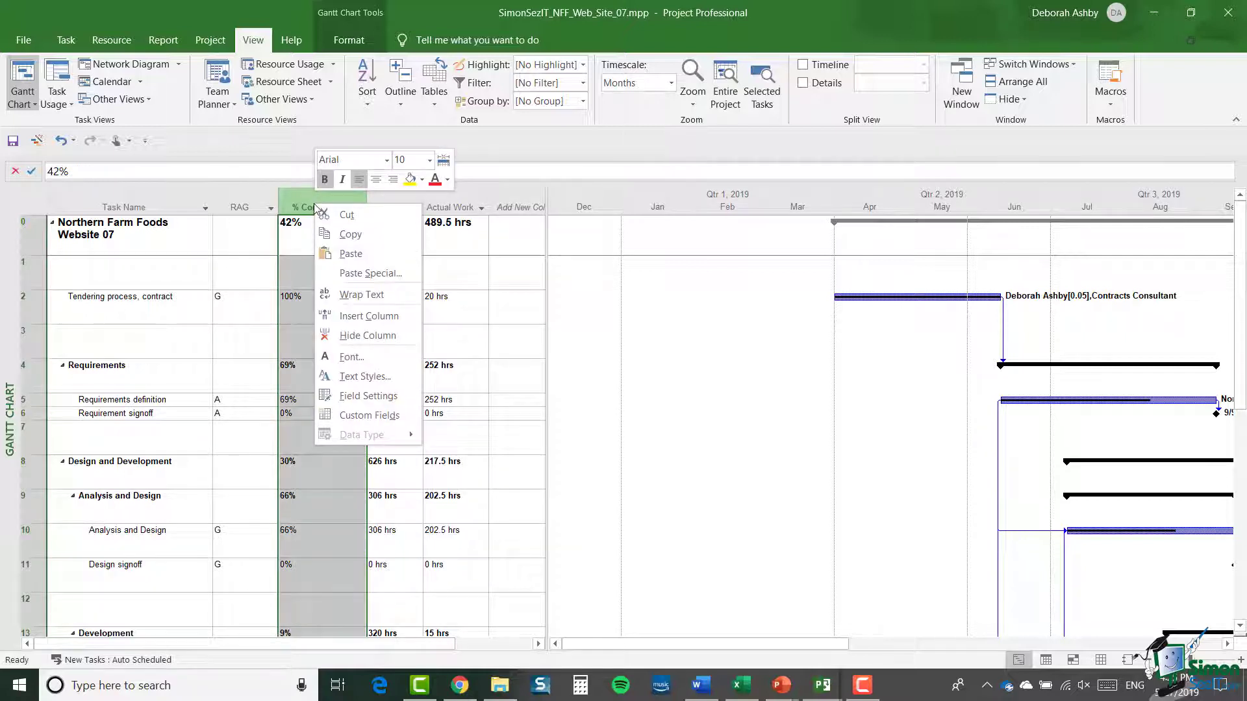
left_click(362, 397)
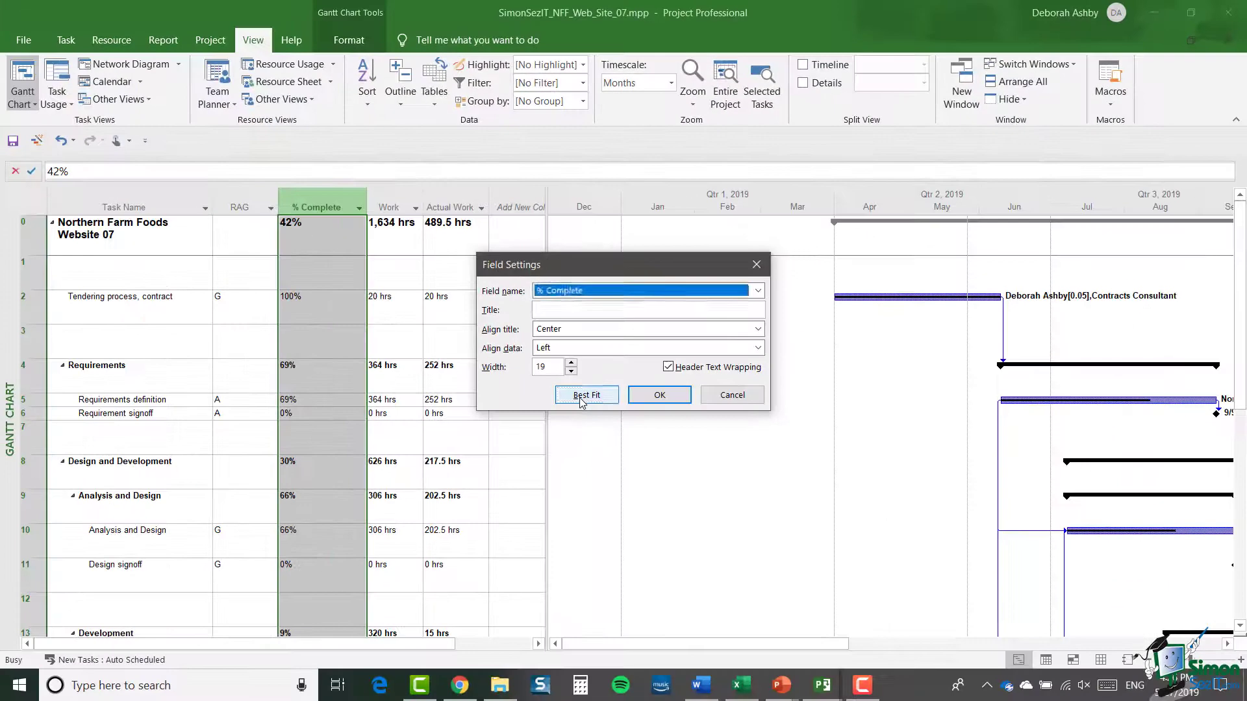
left_click(567, 418)
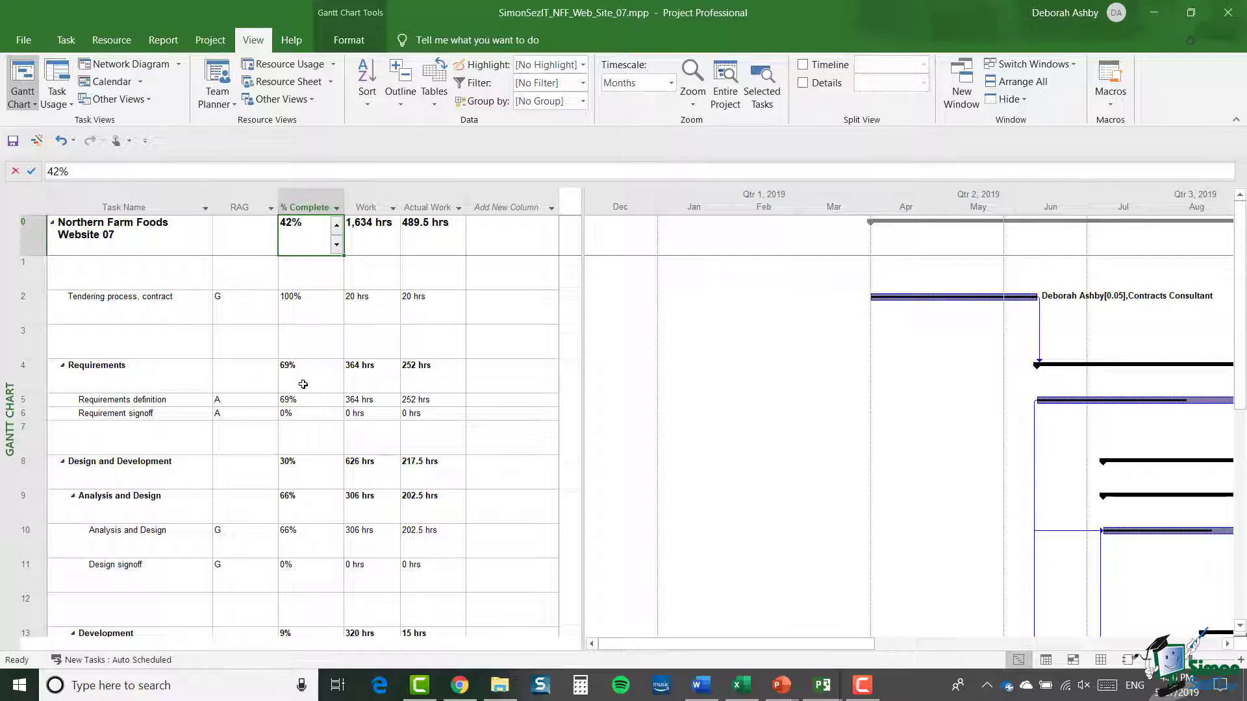
mouse_move(38, 324)
left_mouse_down()
mouse_move(39, 312)
mouse_move(39, 324)
left_mouse_up()
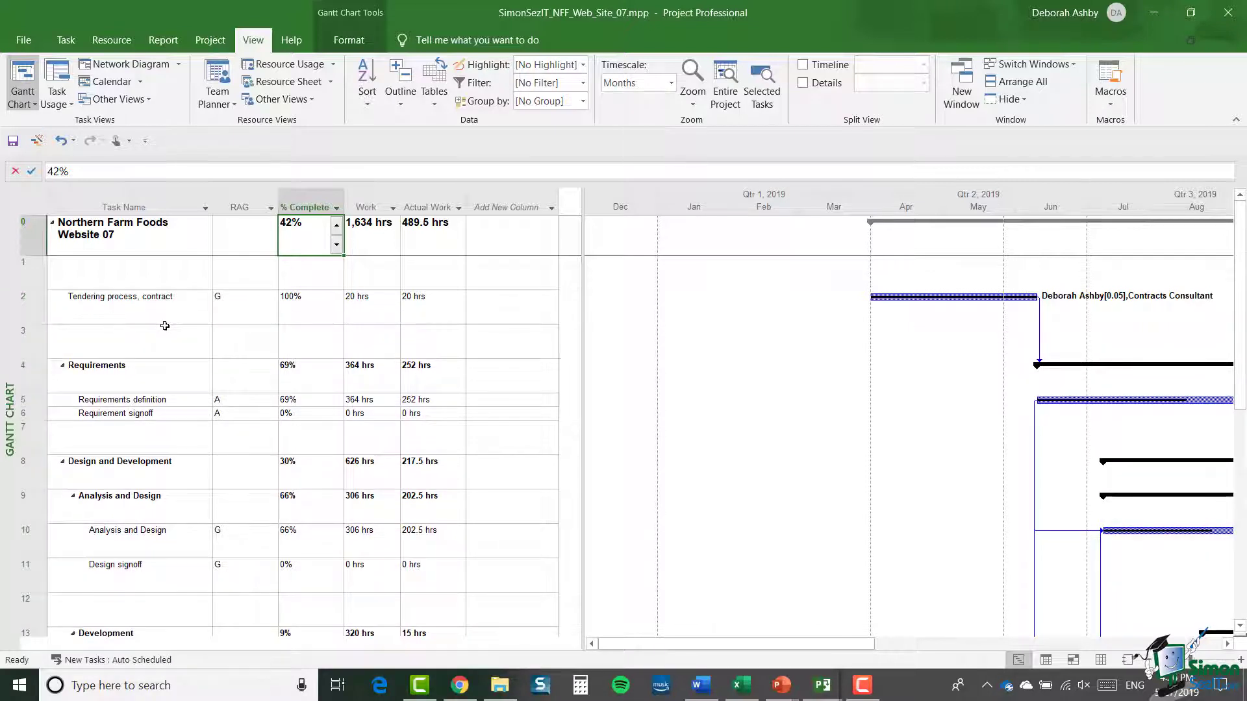